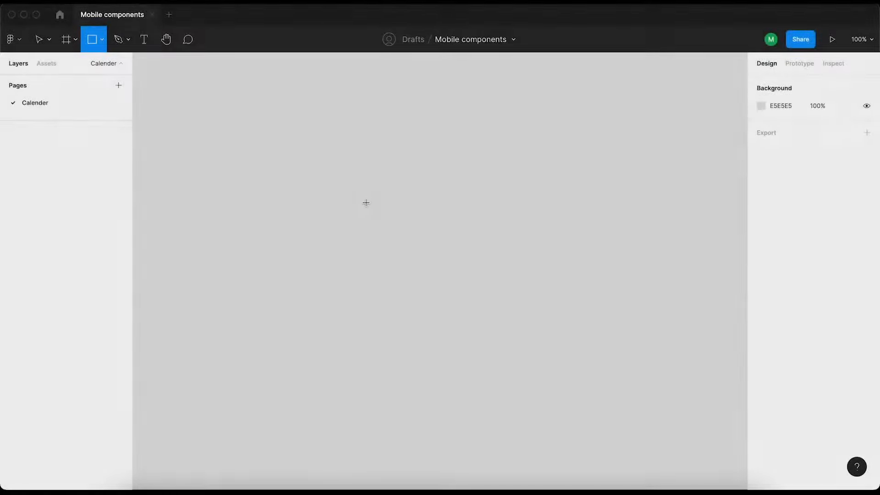
Draw a rectangle on the empty canvas and size it to 400 by 400.
{"action": "left_click_drag", "start_coordinate": [338, 170], "coordinate": [532, 323]}
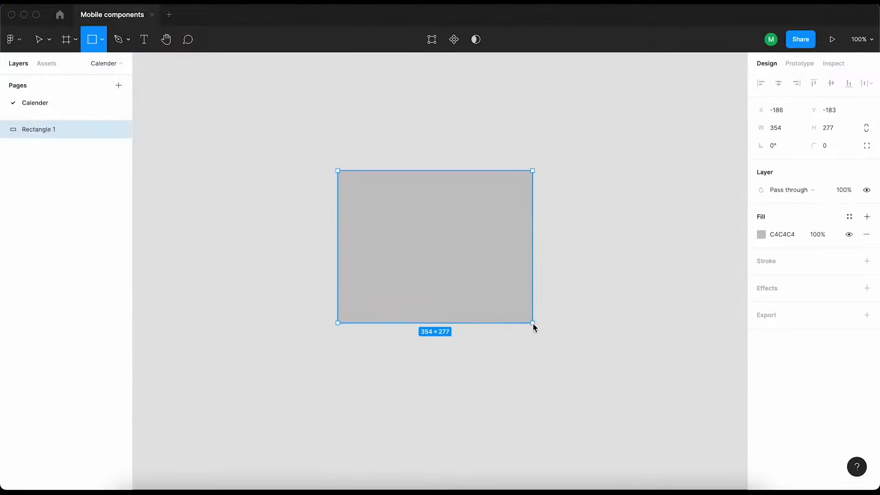
{"action": "left_click", "coordinate": [792, 132]}
{"action": "type", "text": "500"}
{"action": "key", "text": "Return"}
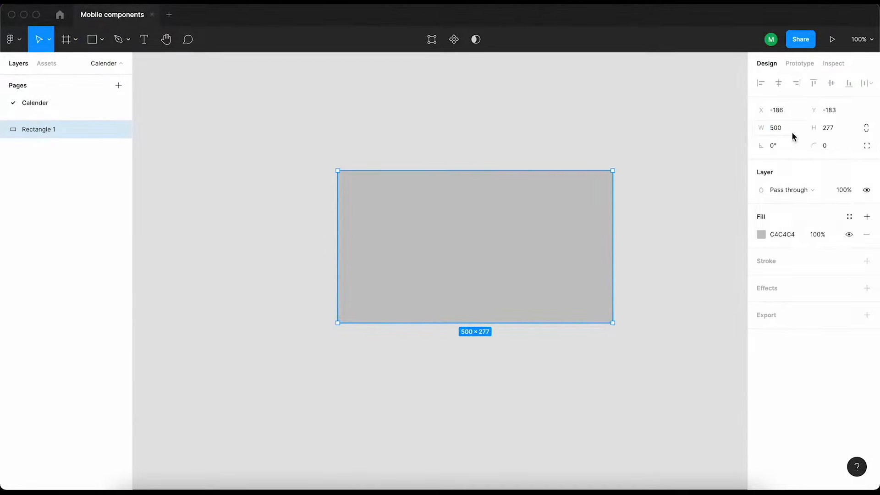
{"action": "type", "text": "400"}
{"action": "key", "text": "Return"}
{"action": "left_click", "coordinate": [846, 129]}
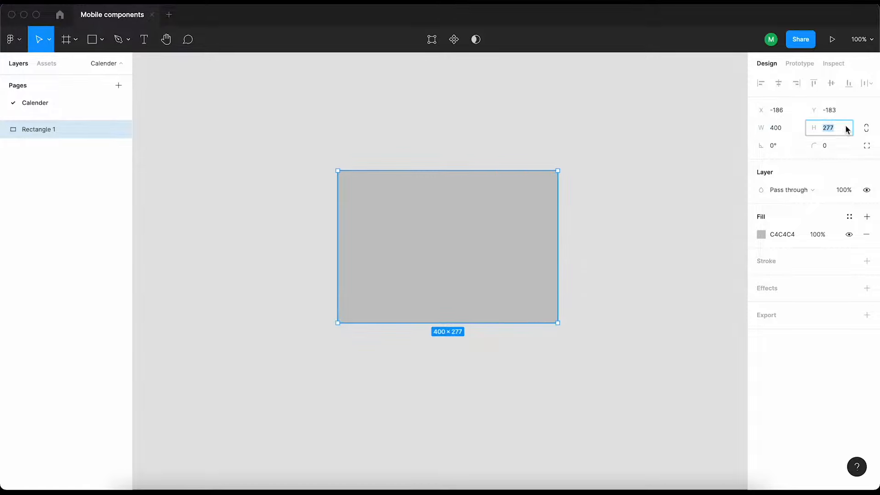
{"action": "type", "text": "400"}
{"action": "key", "text": "Return"}
Give the square a white FFFFFF fill and a corner radius of 20.
{"action": "left_click", "coordinate": [794, 236]}
{"action": "type", "text": "FFFFFF"}
{"action": "key", "text": "Return"}
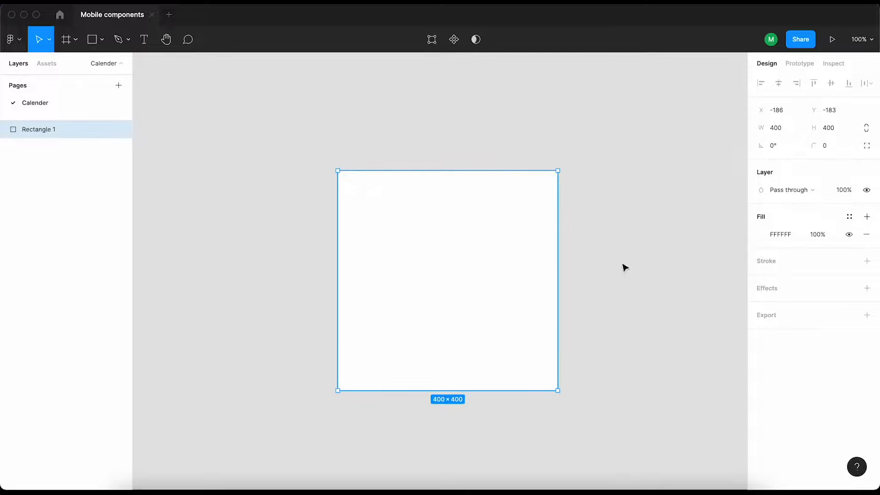
{"action": "type", "text": "20"}
{"action": "key", "text": "Return"}
{"action": "left_click", "coordinate": [591, 247]}
{"action": "left_click", "coordinate": [412, 285]}
{"action": "left_click", "coordinate": [587, 250]}
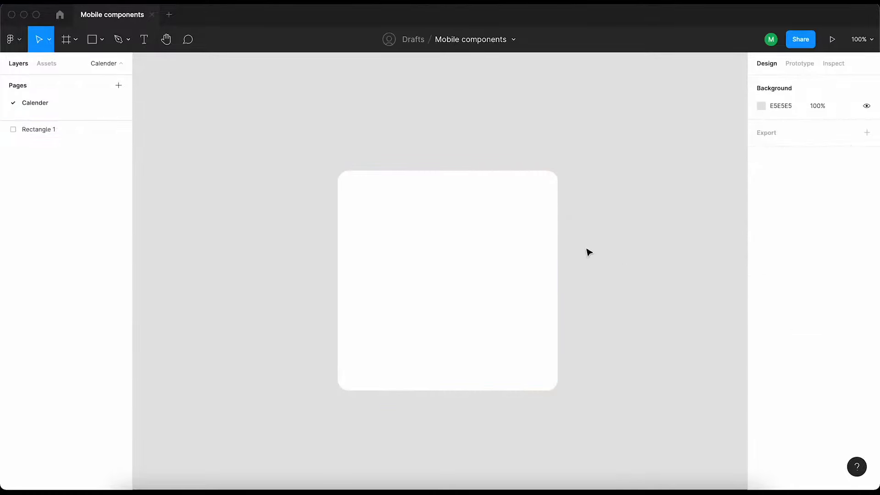
Add a drop shadow to the card with blur 30 and 10% opacity.
{"action": "left_click", "coordinate": [490, 266]}
{"action": "left_click", "coordinate": [867, 288]}
{"action": "left_click", "coordinate": [762, 306]}
{"action": "left_click", "coordinate": [714, 332]}
{"action": "type", "text": "30"}
{"action": "key", "text": "Return"}
{"action": "type", "text": "10"}
{"action": "key", "text": "Return"}
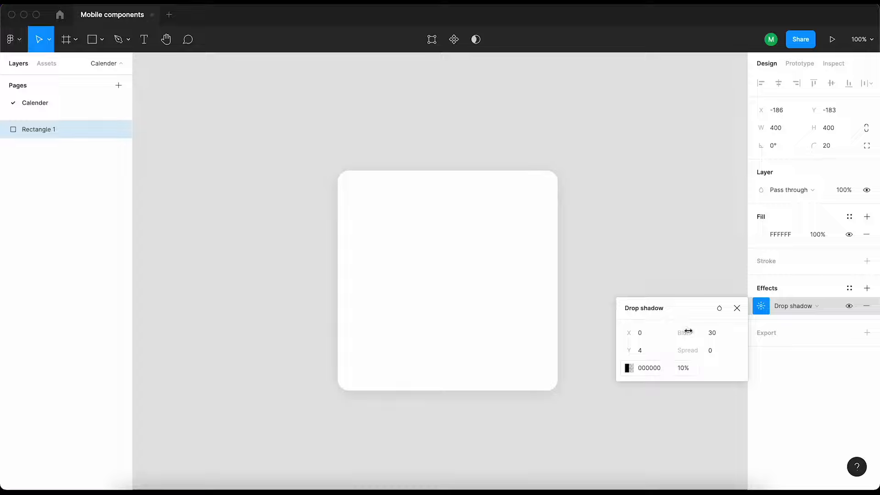
{"action": "left_click", "coordinate": [737, 308]}
{"action": "left_click", "coordinate": [702, 266]}
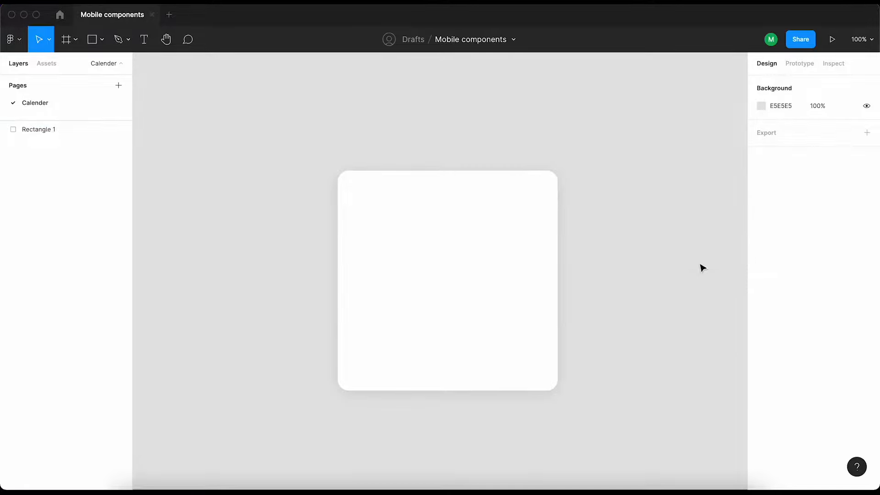
Add the title text "January" centred near the card's upper edge, raising it to Y -153.
{"action": "scroll", "coordinate": [634, 266], "scroll_direction": "down", "scroll_amount": 1}
{"action": "key", "text": "t"}
{"action": "left_click", "coordinate": [403, 200]}
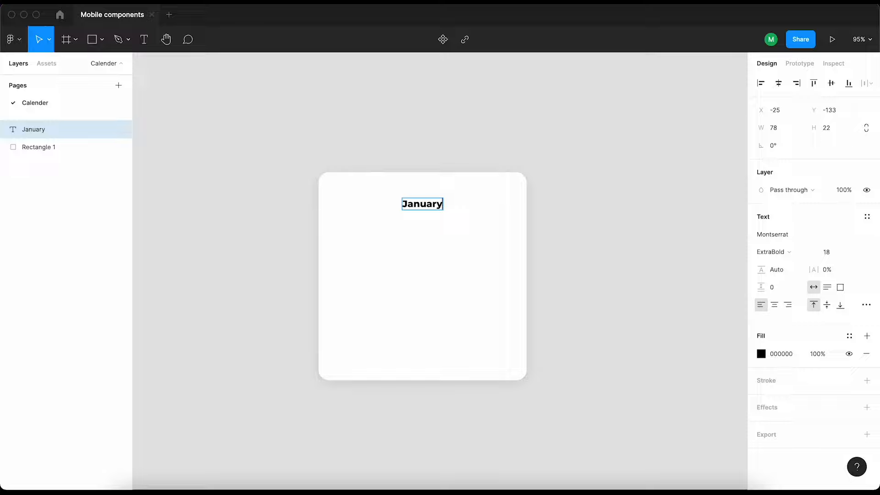
{"action": "key", "text": "Escape"}
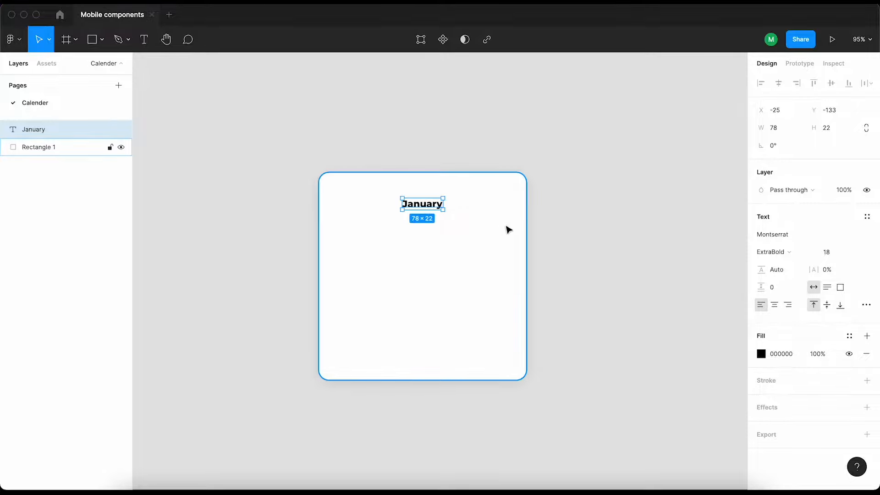
{"action": "key", "text": "shift+Up"}
{"action": "key", "text": "shift+Up"}
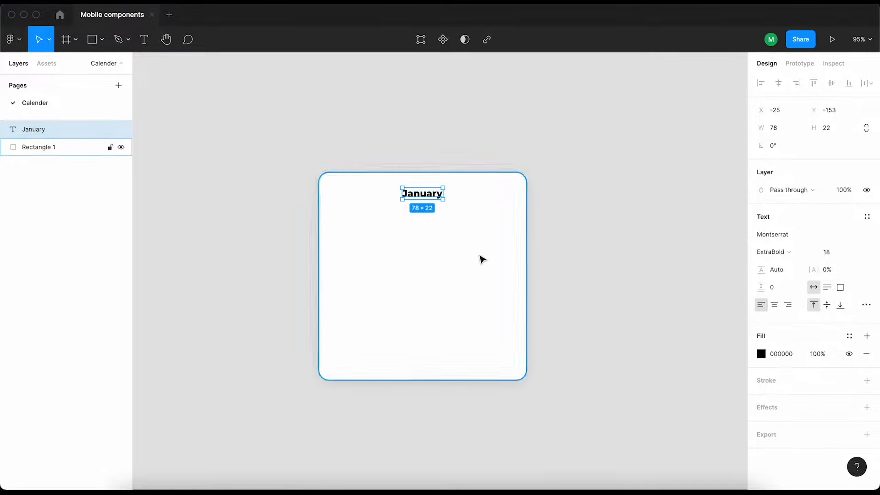
Import the dashicons arrow-right-alt2 icon from the Iconify arrow results.
{"action": "right_click", "coordinate": [581, 137]}
{"action": "mouse_move", "coordinate": [605, 226]}
{"action": "left_click", "coordinate": [726, 253]}
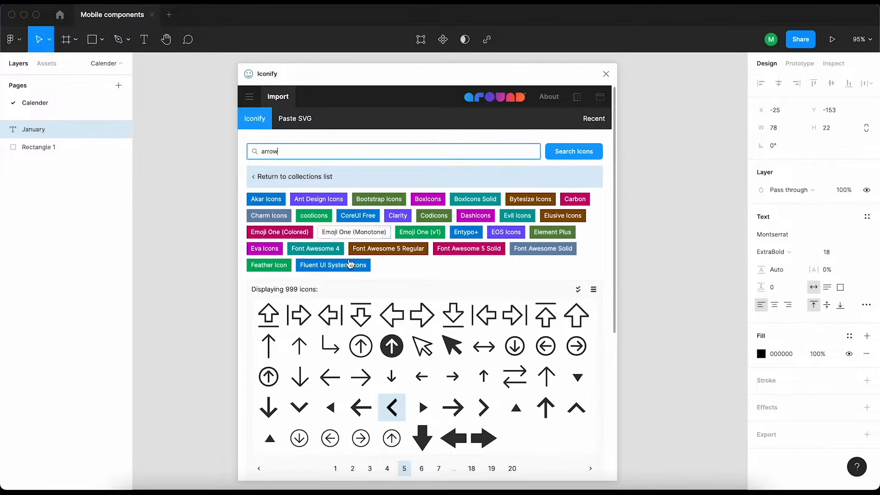
{"action": "scroll", "coordinate": [374, 351], "scroll_direction": "down", "scroll_amount": 1}
{"action": "left_click", "coordinate": [483, 342]}
{"action": "scroll", "coordinate": [472, 403], "scroll_direction": "down", "scroll_amount": 5}
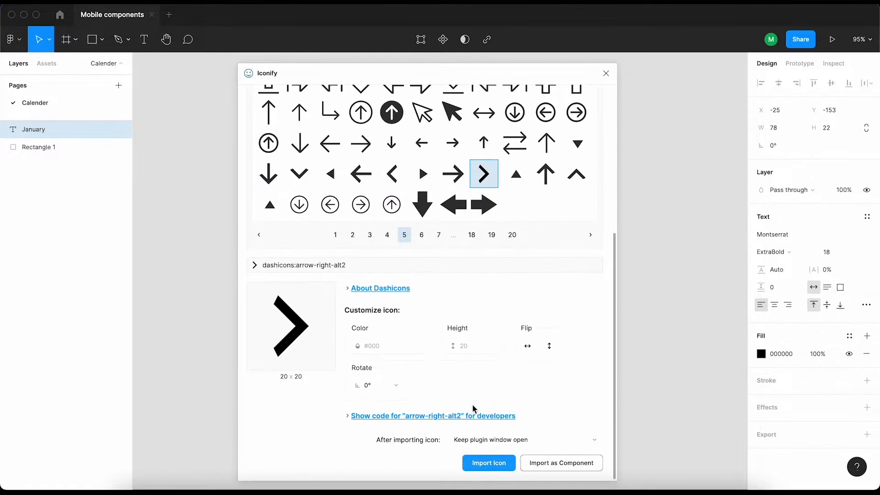
{"action": "left_click", "coordinate": [489, 462]}
{"action": "left_click", "coordinate": [605, 73]}
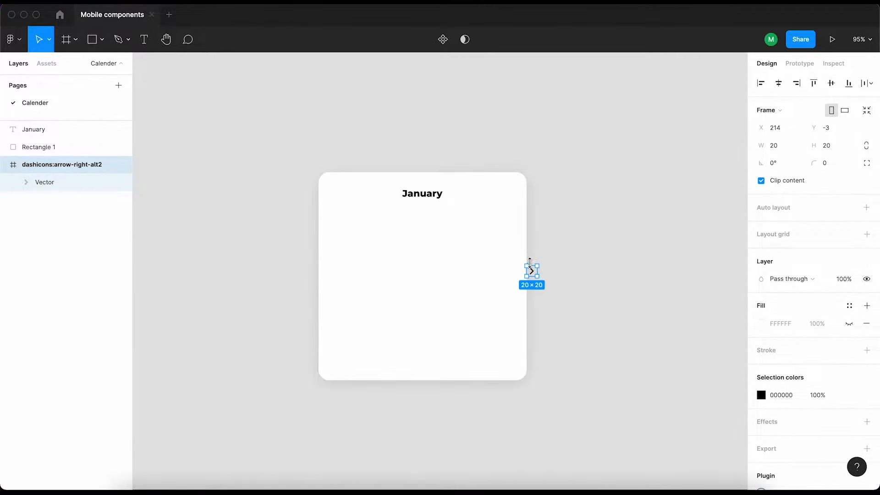
Place the arrow, freed from its frame, in the card's upper-right area and scale it proportionally to a height of 18.
{"action": "key", "text": "shift+super+g"}
{"action": "left_click_drag", "start_coordinate": [534, 275], "coordinate": [503, 193]}
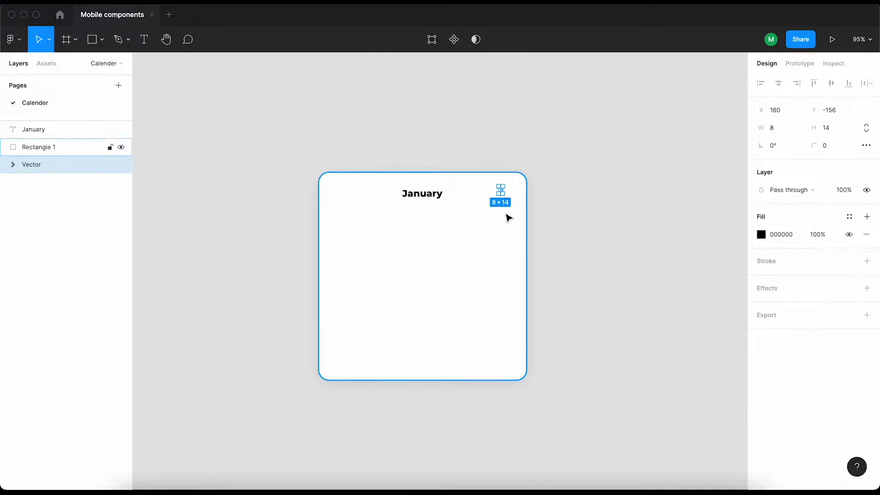
{"action": "left_click", "coordinate": [845, 128]}
{"action": "type", "text": "18"}
{"action": "left_click", "coordinate": [739, 211]}
{"action": "left_click", "coordinate": [501, 188]}
{"action": "key", "text": "alt"}
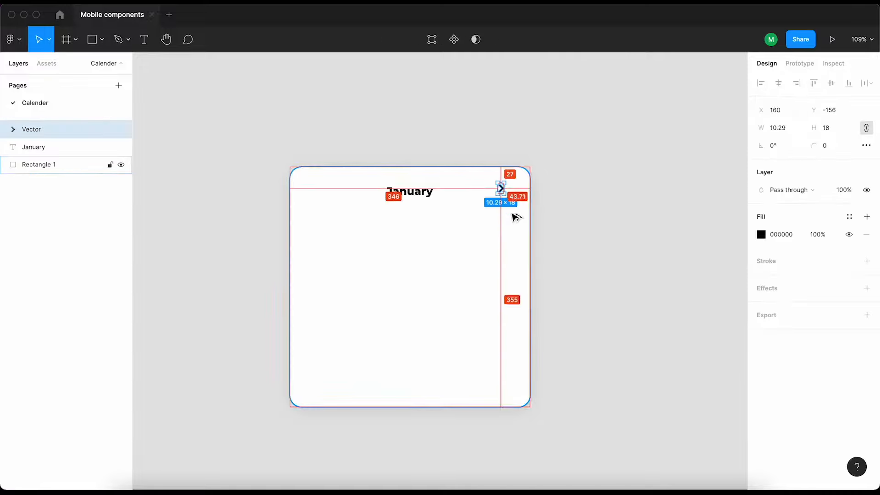
Duplicate the arrow and place the copy, rotated 180°, at X -145.71 on the opposite side of the January title.
{"action": "key", "text": "super+d"}
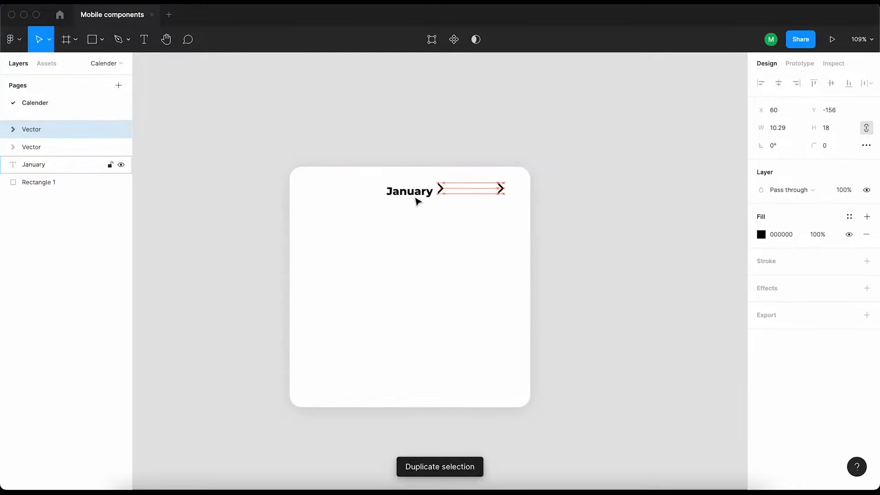
{"action": "key", "text": "shift+Left"}
{"action": "key", "text": "shift+Left"}
{"action": "key", "text": "shift+Left"}
{"action": "key", "text": "shift+Left"}
{"action": "key", "text": "shift+Left"}
{"action": "key", "text": "shift+Left"}
{"action": "key", "text": "shift+Left"}
{"action": "key", "text": "shift+Left"}
{"action": "key", "text": "shift+Left"}
{"action": "key", "text": "shift+Left"}
{"action": "key", "text": "shift+Left"}
{"action": "key", "text": "shift+Left"}
{"action": "key", "text": "shift+Left"}
{"action": "key", "text": "shift+Left"}
{"action": "key", "text": "Left"}
{"action": "key", "text": "Left"}
{"action": "key", "text": "Left"}
{"action": "key", "text": "Left"}
{"action": "key", "text": "Left"}
{"action": "key", "text": "Left"}
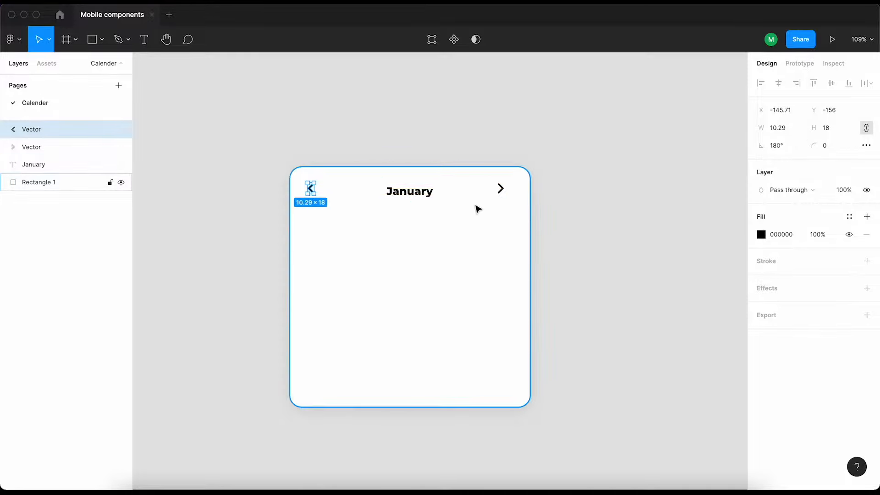
Nudge the right-pointing arrow outward and align both arrows and the January title on their vertical centres.
{"action": "left_click", "coordinate": [498, 194]}
{"action": "left_click", "coordinate": [501, 192]}
{"action": "key", "text": "Right"}
{"action": "key", "text": "Right"}
{"action": "key", "text": "Right"}
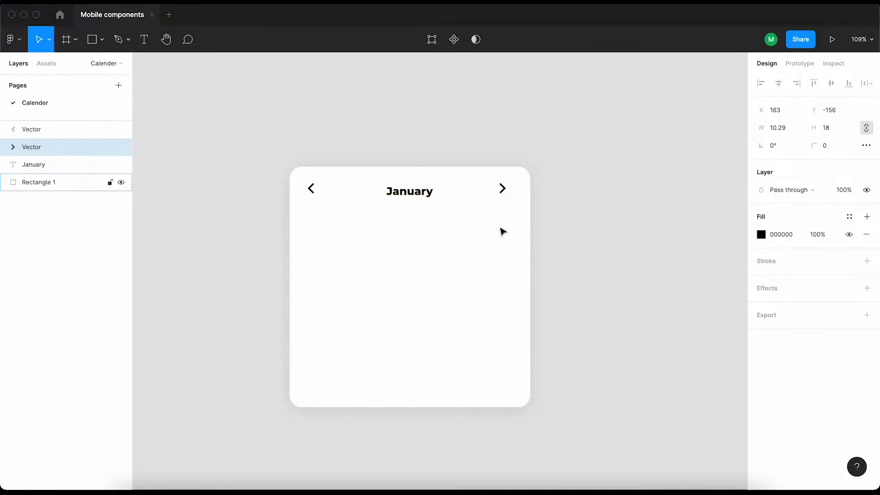
{"action": "left_click", "coordinate": [409, 192], "text": "shift"}
{"action": "left_click", "coordinate": [311, 189], "text": "shift"}
{"action": "left_click", "coordinate": [832, 85]}
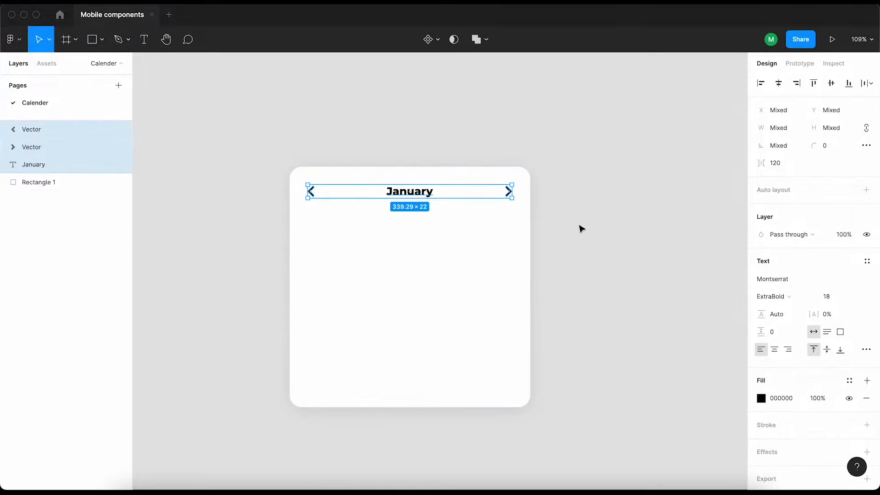
{"action": "left_click", "coordinate": [642, 233]}
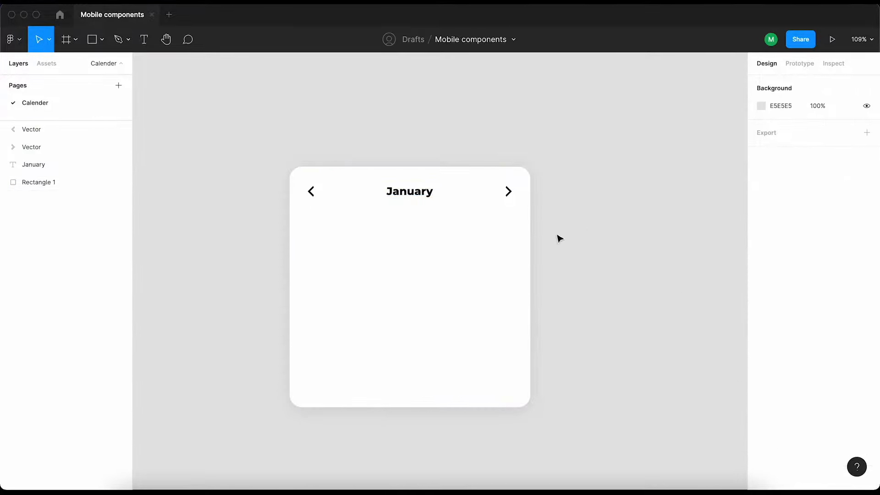
Duplicate the January title beside the original and change the copy's text to "2022".
{"action": "left_click", "coordinate": [410, 191]}
{"action": "key", "text": "super+d"}
{"action": "key", "text": "shift+Right"}
{"action": "key", "text": "t"}
{"action": "double_click", "coordinate": [426, 192]}
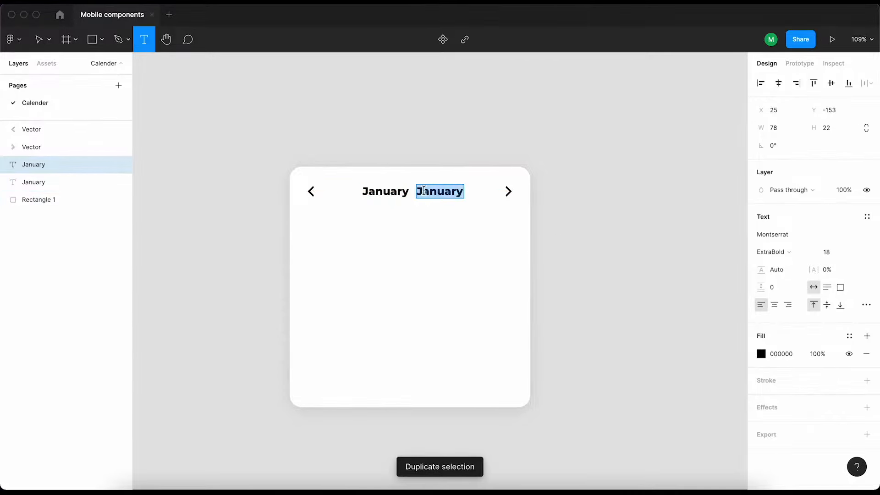
{"action": "type", "text": "2022"}
{"action": "left_click", "coordinate": [617, 226]}
{"action": "left_click", "coordinate": [616, 225]}
Set the spacing between January and 2022 to 10 and group the two texts.
{"action": "left_click", "coordinate": [430, 191]}
{"action": "left_click", "coordinate": [385, 192], "text": "shift"}
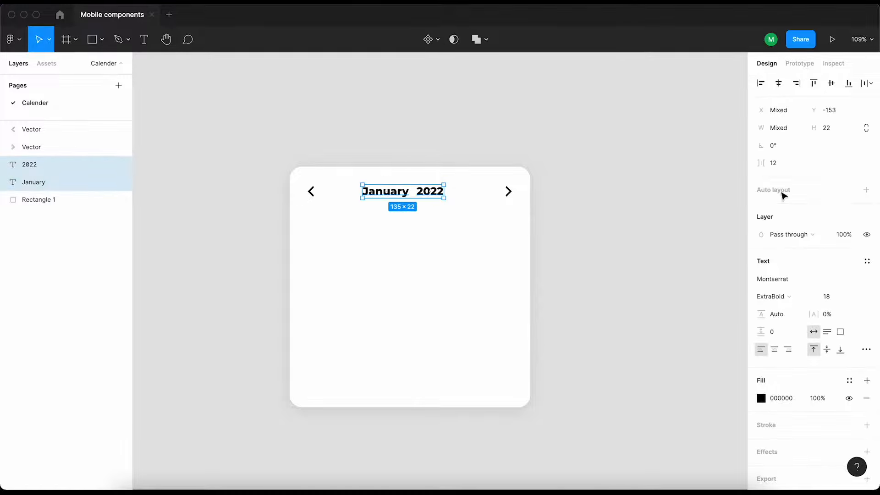
{"action": "left_click", "coordinate": [780, 165]}
{"action": "type", "text": "10"}
{"action": "key", "text": "Return"}
{"action": "key", "text": "super+g"}
Centre the January 2022 group horizontally on the card.
{"action": "left_click", "coordinate": [491, 304], "text": "shift"}
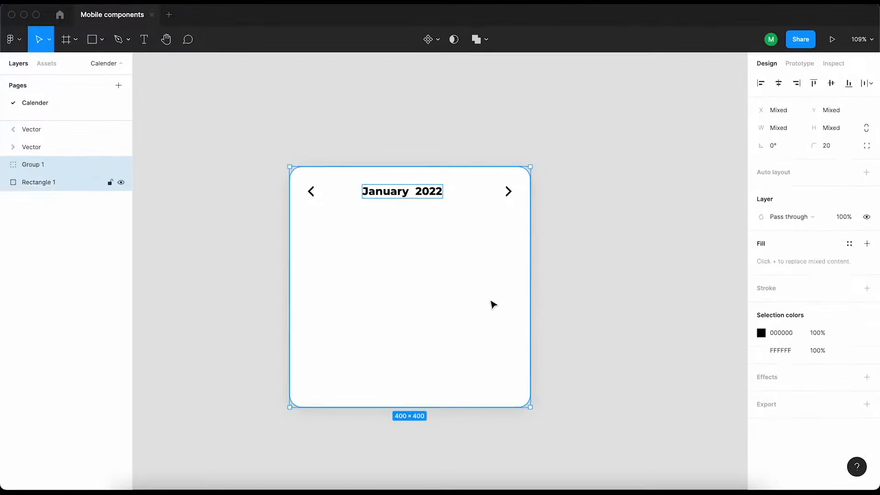
{"action": "left_click", "coordinate": [778, 83]}
{"action": "left_click", "coordinate": [642, 170]}
{"action": "left_click", "coordinate": [434, 196]}
{"action": "double_click", "coordinate": [435, 196]}
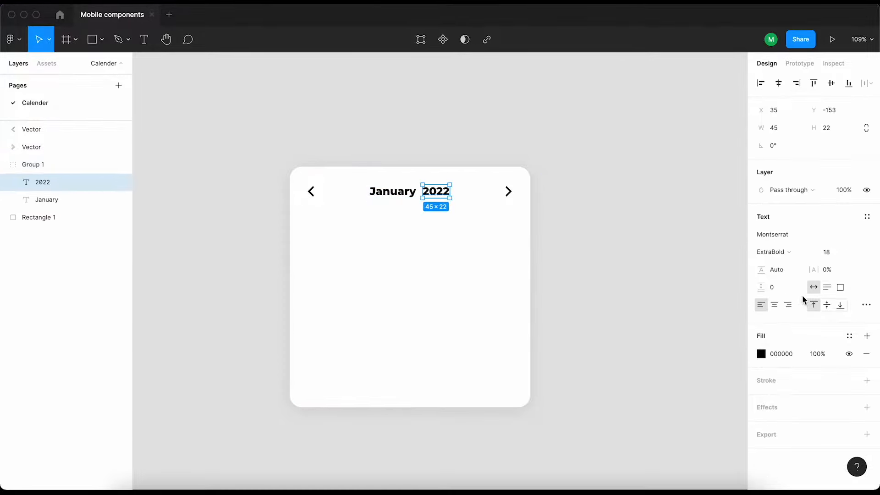
{"action": "left_click", "coordinate": [734, 313]}
{"action": "double_click", "coordinate": [446, 195]}
{"action": "left_click", "coordinate": [760, 252]}
{"action": "left_click", "coordinate": [761, 252]}
{"action": "left_click", "coordinate": [555, 241]}
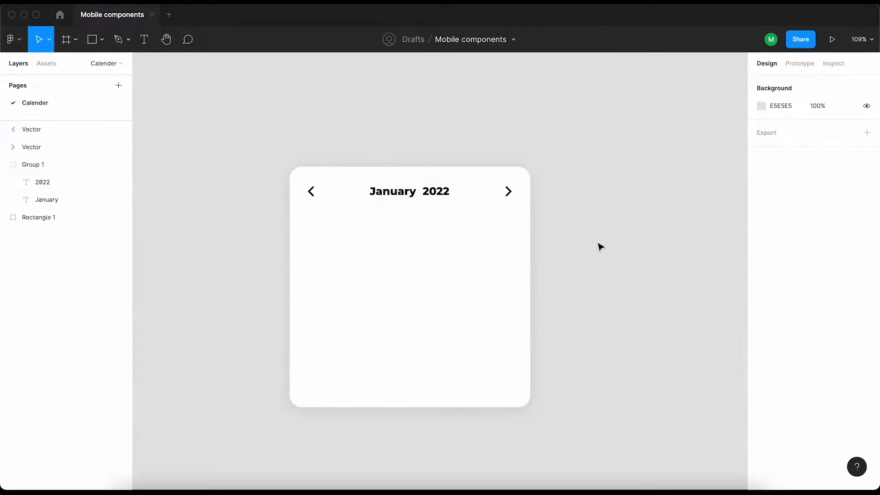
Draw a horizontal divider line about 319 wide below the month header and shift it to X -156.
{"action": "key", "text": "l"}
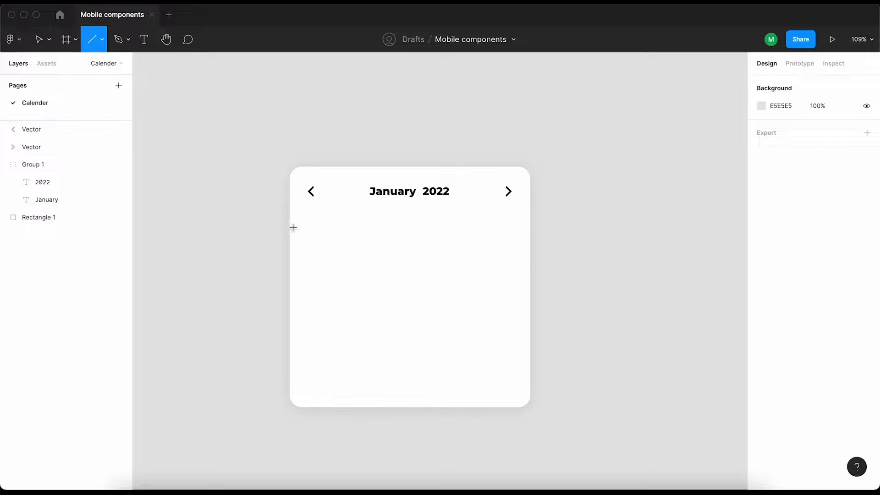
{"action": "left_click_drag", "start_coordinate": [313, 221], "coordinate": [506, 220]}
{"action": "key", "text": "alt"}
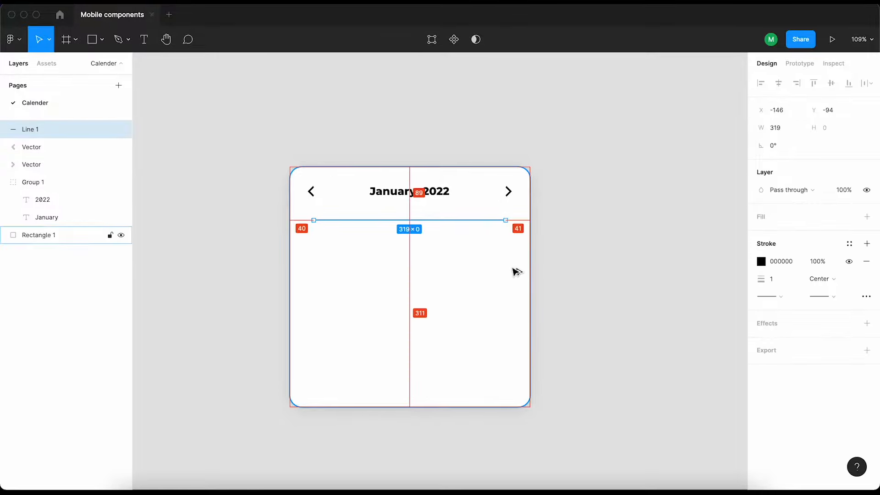
{"action": "key", "text": "shift+Left"}
{"action": "key", "text": "alt"}
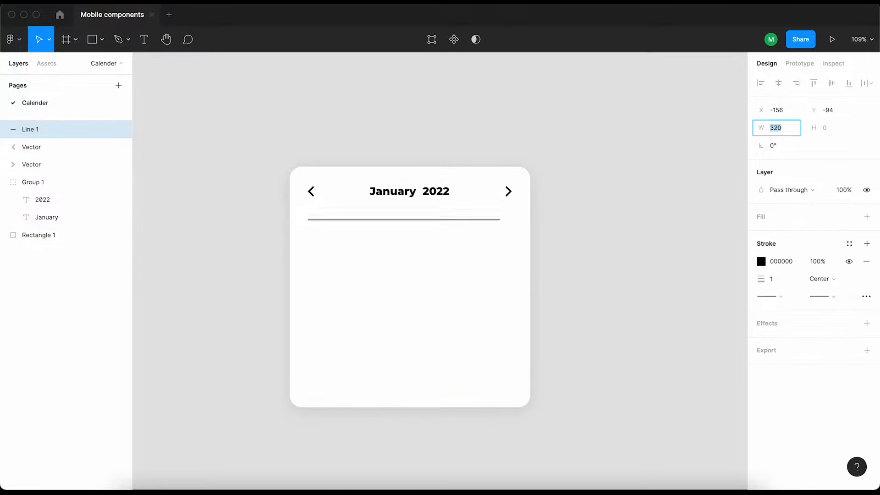
Adjust the divider line's width to 340 so it spans between the outer edges of the two arrows.
{"action": "key", "text": "alt"}
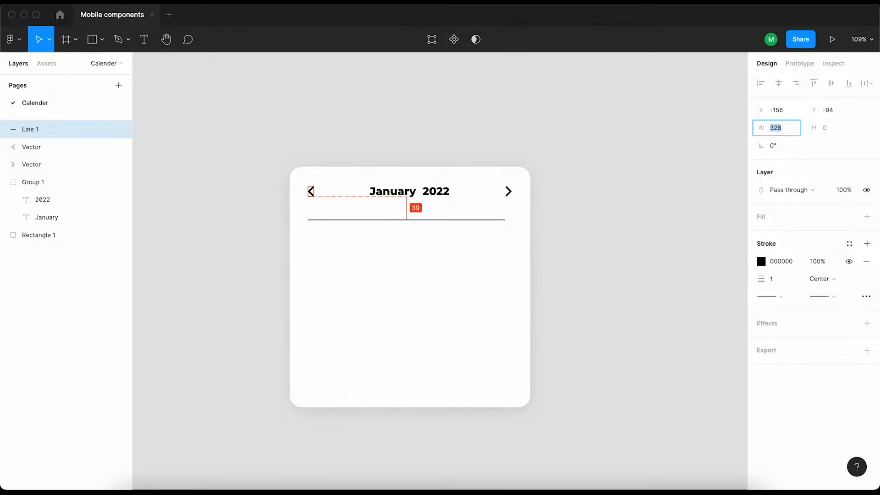
{"action": "key", "text": "alt"}
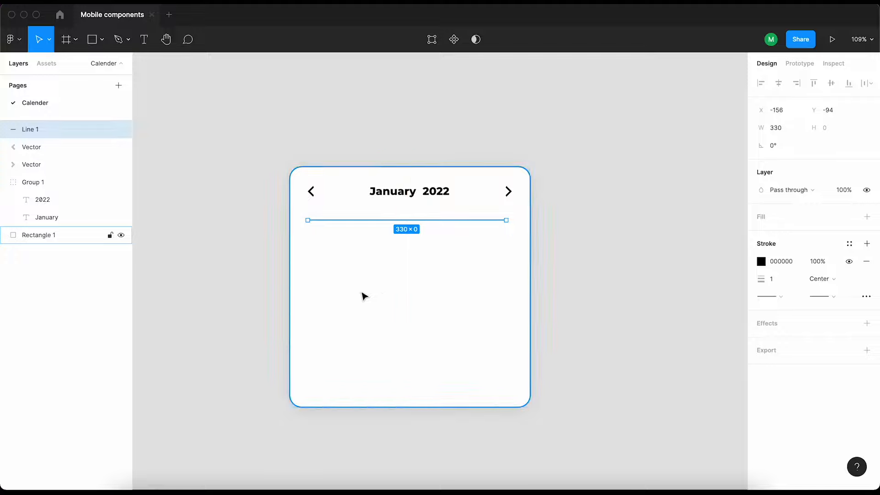
{"action": "key", "text": "alt"}
{"action": "key", "text": "shift+Up"}
{"action": "key", "text": "Down"}
{"action": "key", "text": "alt"}
{"action": "key", "text": "Down"}
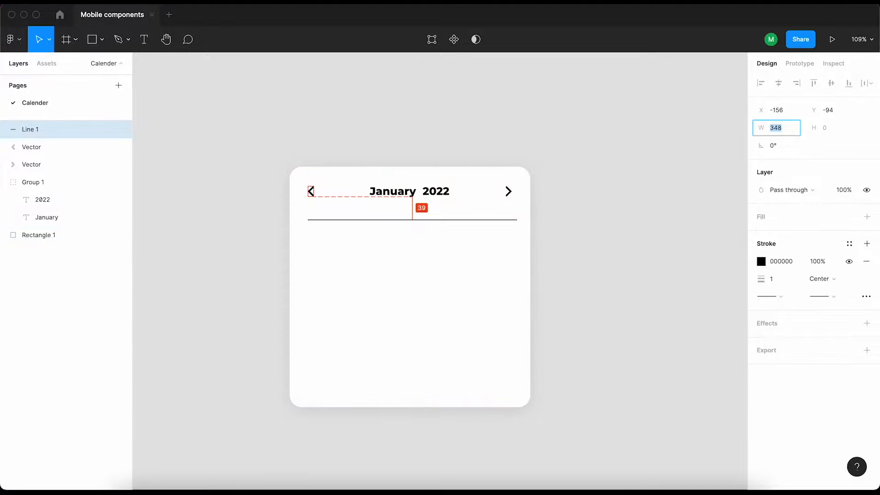
{"action": "key", "text": "Return"}
{"action": "key", "text": "Escape"}
{"action": "left_click", "coordinate": [470, 220]}
{"action": "key", "text": "alt"}
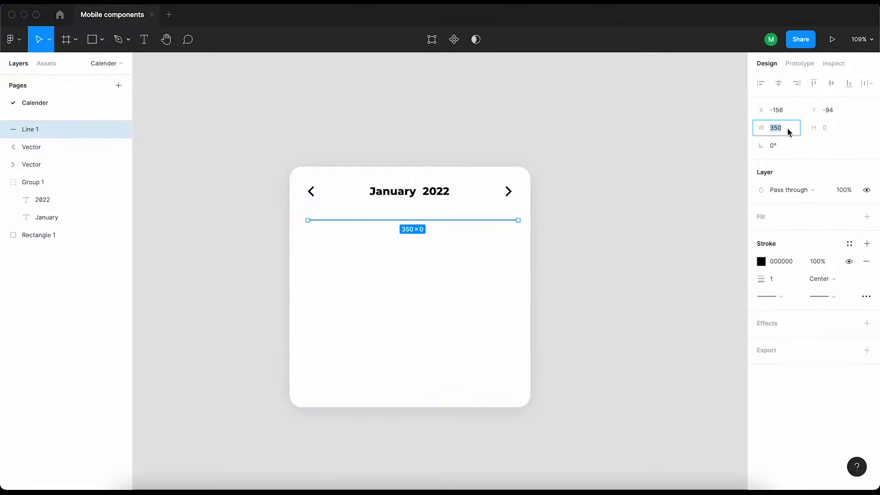
{"action": "left_click", "coordinate": [651, 201]}
{"action": "left_click", "coordinate": [428, 220]}
{"action": "key", "text": "alt"}
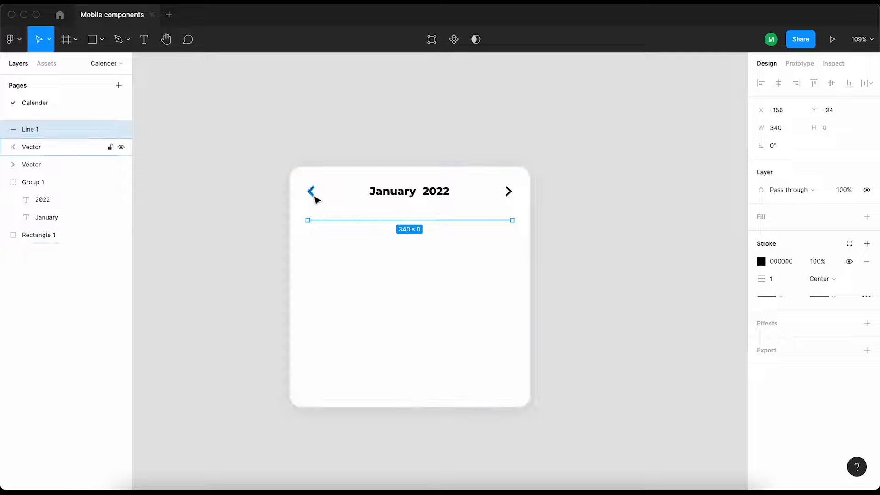
Move the divider line up closer to the month header, to Y -103.
{"action": "key", "text": "Up"}
{"action": "key", "text": "Up"}
{"action": "key", "text": "Up"}
{"action": "key", "text": "Up"}
{"action": "key", "text": "Up"}
{"action": "key", "text": "Up"}
{"action": "key", "text": "Up"}
{"action": "key", "text": "Up"}
{"action": "key", "text": "Up"}
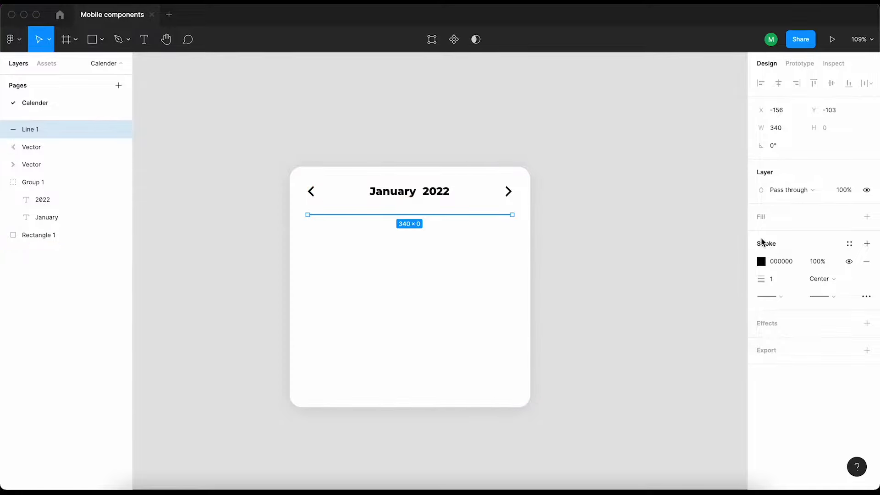
{"action": "left_click", "coordinate": [680, 258]}
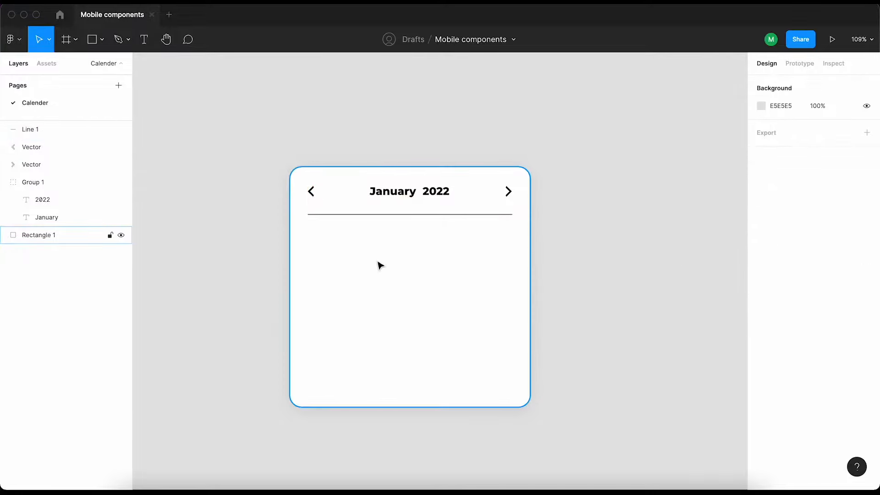
Place a text layer reading "s" on the card just below the starting end of the divider line.
{"action": "key", "text": "l"}
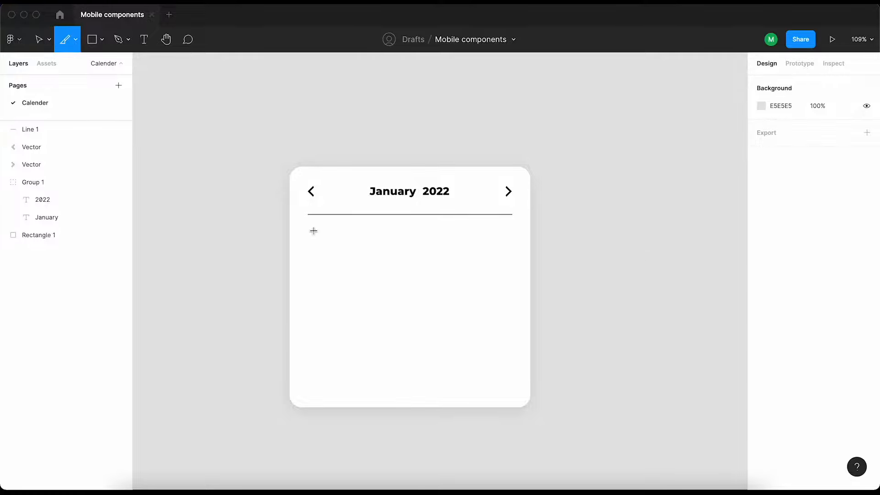
{"action": "key", "text": "t"}
{"action": "left_click", "coordinate": [312, 231]}
{"action": "type", "text": "s"}
{"action": "key", "text": "Escape"}
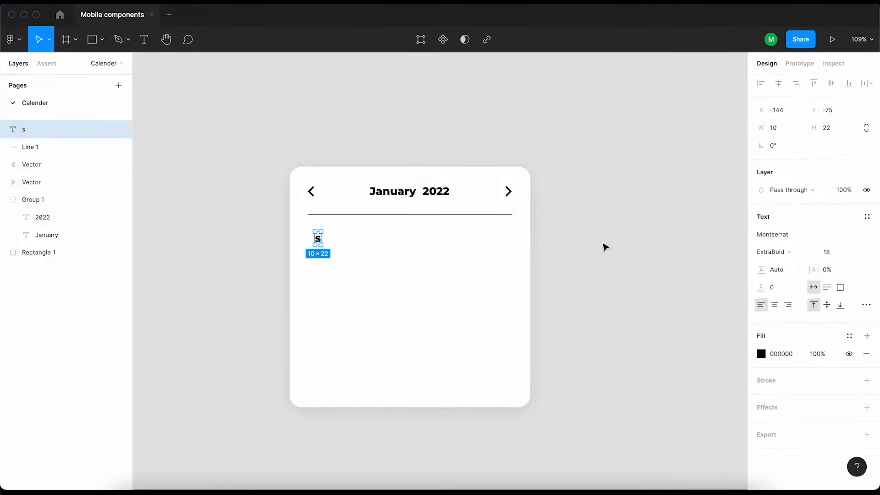
{"action": "key", "text": "Escape"}
Set the font size of the "s" text layer to 24.
{"action": "scroll", "coordinate": [302, 242], "scroll_direction": "up", "scroll_amount": 5}
{"action": "left_click", "coordinate": [338, 239]}
{"action": "left_click", "coordinate": [850, 252]}
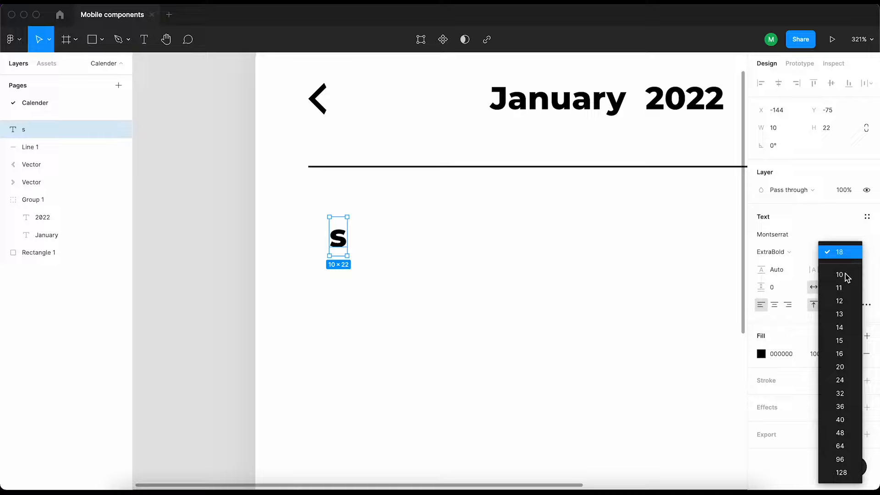
{"action": "left_click", "coordinate": [840, 379]}
{"action": "scroll", "coordinate": [295, 252], "scroll_direction": "down", "scroll_amount": 8}
{"action": "left_click", "coordinate": [252, 249]}
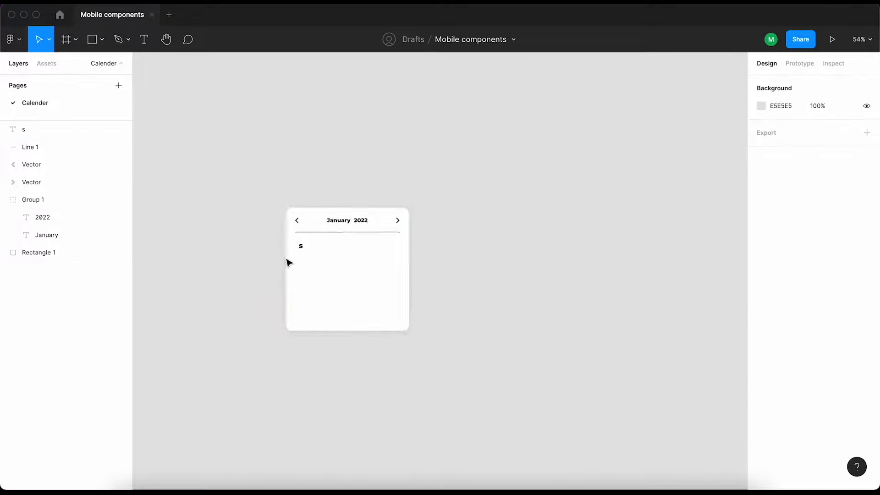
Place the "s" at X -156, duplicate it beside itself on the same row and change the copy's text to "M".
{"action": "scroll", "coordinate": [287, 259], "scroll_direction": "up", "scroll_amount": 6}
{"action": "left_click_drag", "start_coordinate": [332, 230], "coordinate": [353, 232]}
{"action": "key", "text": "super+d"}
{"action": "double_click", "coordinate": [352, 228]}
{"action": "type", "text": "M"}
{"action": "left_click", "coordinate": [236, 269]}
Change the first weekday letter to a capital "S".
{"action": "left_click", "coordinate": [328, 237]}
{"action": "left_click", "coordinate": [366, 239]}
{"action": "left_click", "coordinate": [321, 240]}
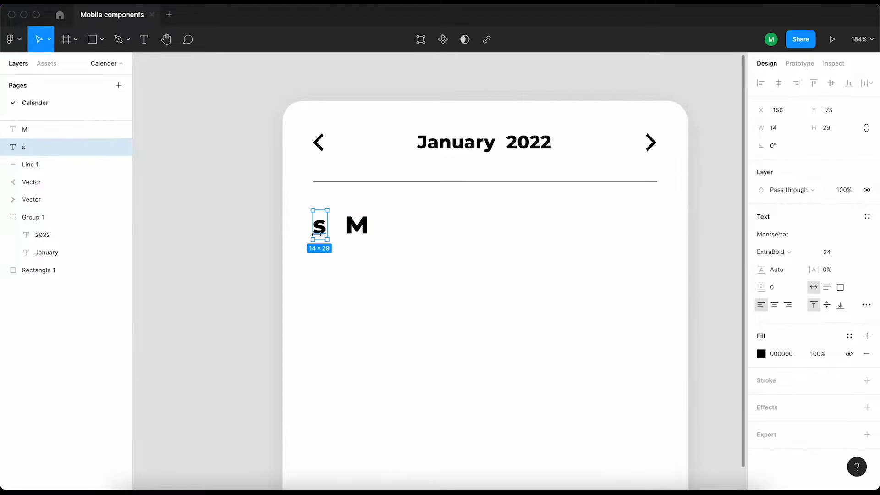
{"action": "key", "text": "Return"}
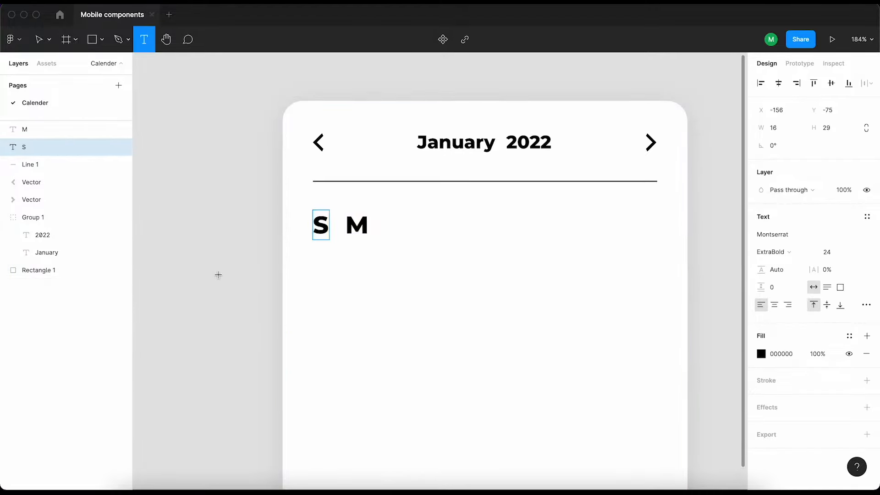
{"action": "key", "text": "Escape"}
{"action": "key", "text": "Escape"}
Duplicate the M letter, place the copy on the same row at X -92 and change its text to "T".
{"action": "left_click", "coordinate": [367, 235]}
{"action": "key", "text": "ctrl+d"}
{"action": "left_click_drag", "start_coordinate": [367, 234], "coordinate": [399, 235]}
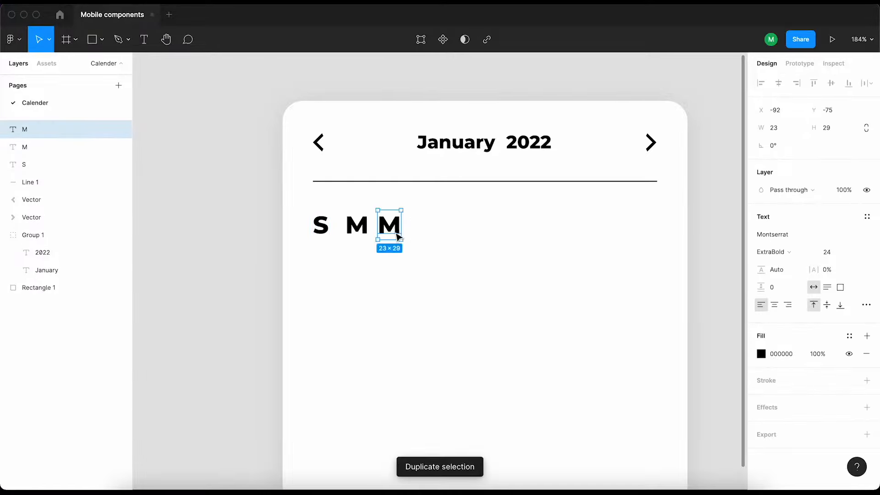
{"action": "key", "text": "Return"}
{"action": "type", "text": "T"}
{"action": "left_click", "coordinate": [220, 294]}
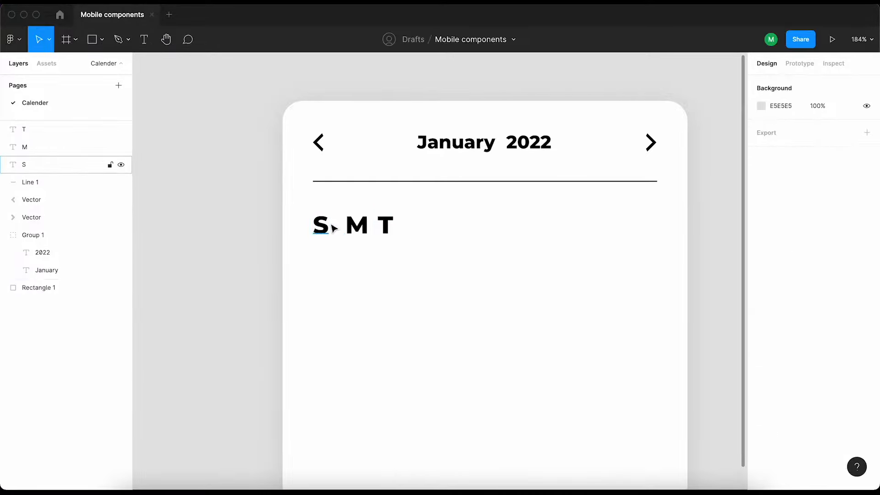
Duplicate the S, M and T letters together and place the copies after them on the same row.
{"action": "left_click", "coordinate": [328, 226]}
{"action": "left_click", "coordinate": [357, 231], "text": "shift"}
{"action": "left_click", "coordinate": [385, 229], "text": "shift"}
{"action": "left_click", "coordinate": [384, 229], "text": "shift"}
{"action": "key", "text": "ctrl+d"}
{"action": "left_click_drag", "start_coordinate": [362, 234], "coordinate": [458, 226]}
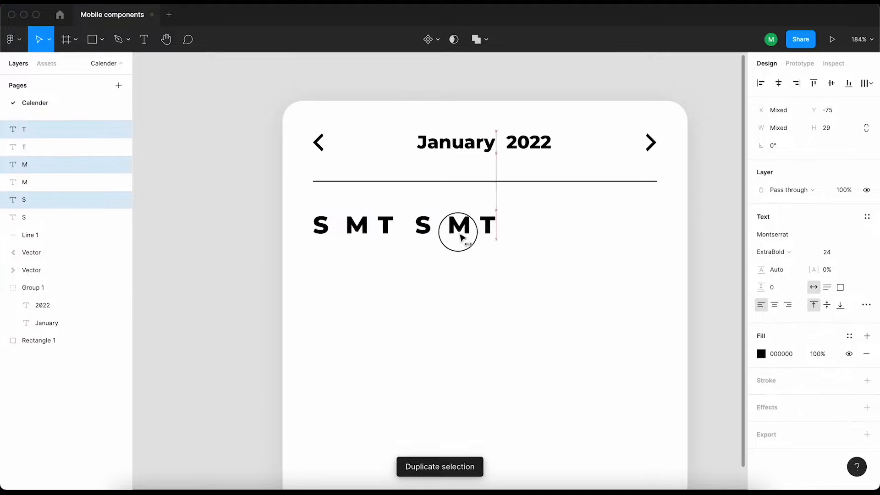
Change the copied S, the fourth letter in the row, to "W".
{"action": "left_click", "coordinate": [269, 246]}
{"action": "double_click", "coordinate": [420, 225]}
{"action": "type", "text": "W"}
{"action": "key", "text": "Escape"}
{"action": "left_click", "coordinate": [271, 261]}
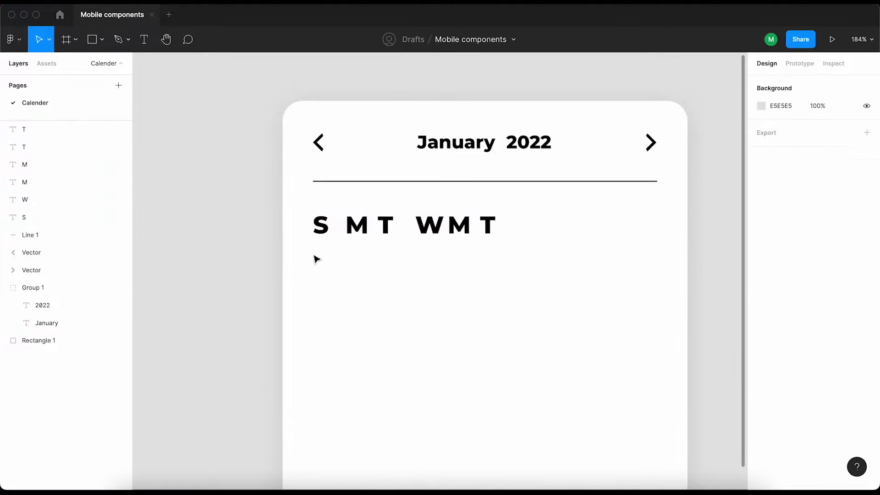
Change the fifth letter in the row to "T" and the sixth to "F".
{"action": "double_click", "coordinate": [450, 227]}
{"action": "double_click", "coordinate": [489, 232]}
{"action": "type", "text": "F"}
{"action": "key", "text": "Escape"}
{"action": "left_click", "coordinate": [250, 272]}
Duplicate the F letter, place the copy at X 34 and change its text to "S" as the seventh weekday.
{"action": "left_click", "coordinate": [485, 227]}
{"action": "key", "text": "ctrl+d"}
{"action": "left_click_drag", "start_coordinate": [496, 222], "coordinate": [520, 222]}
{"action": "double_click", "coordinate": [516, 224]}
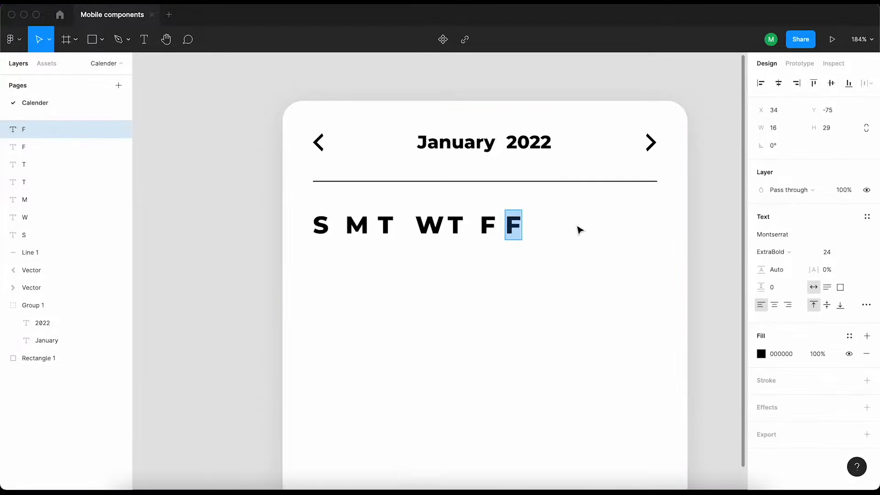
Set the font size of all seven weekday letters to 18.
{"action": "left_click_drag", "start_coordinate": [294, 265], "coordinate": [527, 232]}
{"action": "left_click", "coordinate": [847, 251]}
{"action": "type", "text": "18"}
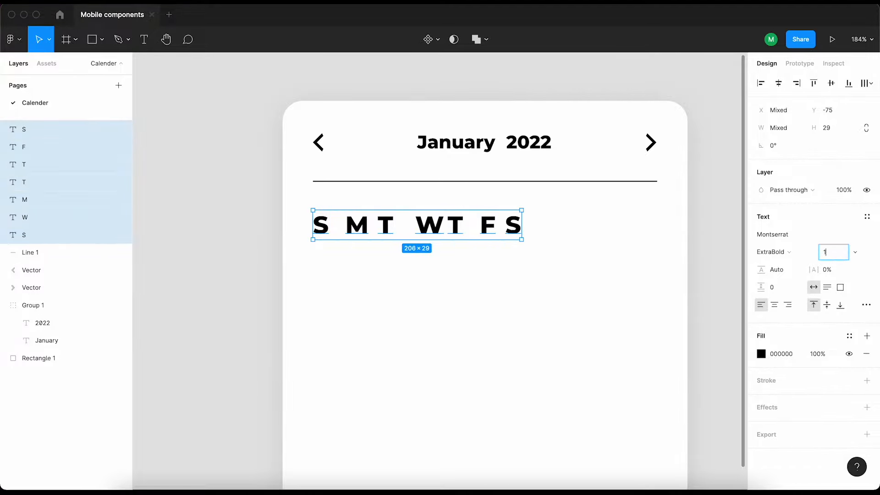
{"action": "key", "text": "Return"}
Distribute the seven weekday letters evenly with a horizontal spacing of 40 between them.
{"action": "key", "text": "ctrl+alt+t"}
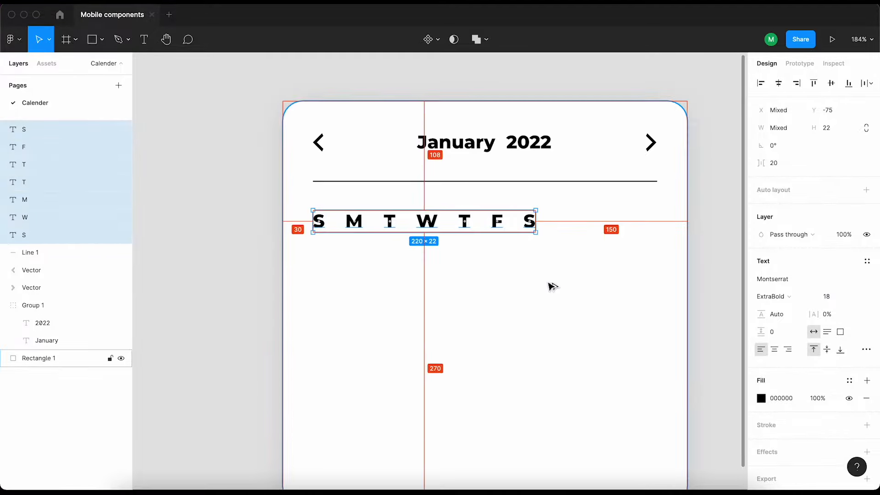
{"action": "left_click", "coordinate": [773, 163]}
{"action": "key", "text": "shift+Up"}
{"action": "key", "text": "shift+Up"}
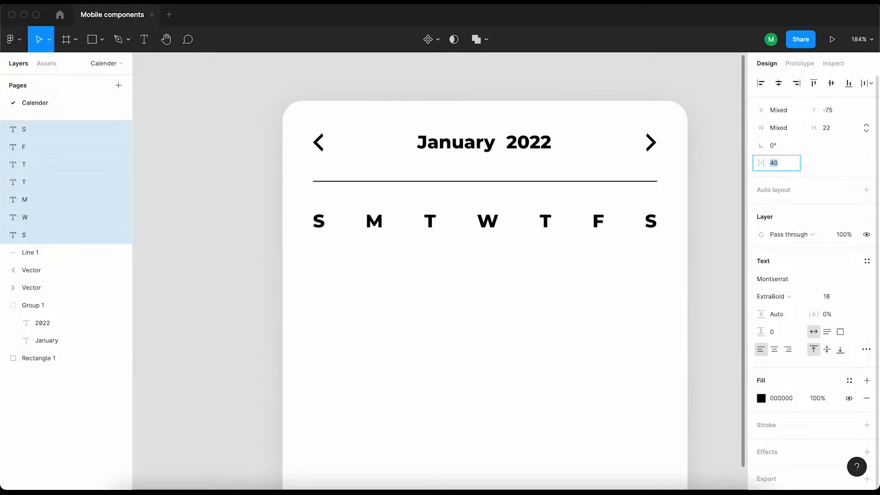
{"action": "key", "text": "Down"}
{"action": "key", "text": "Down"}
{"action": "key", "text": "Up"}
{"action": "key", "text": "Up"}
{"action": "key", "text": "Return"}
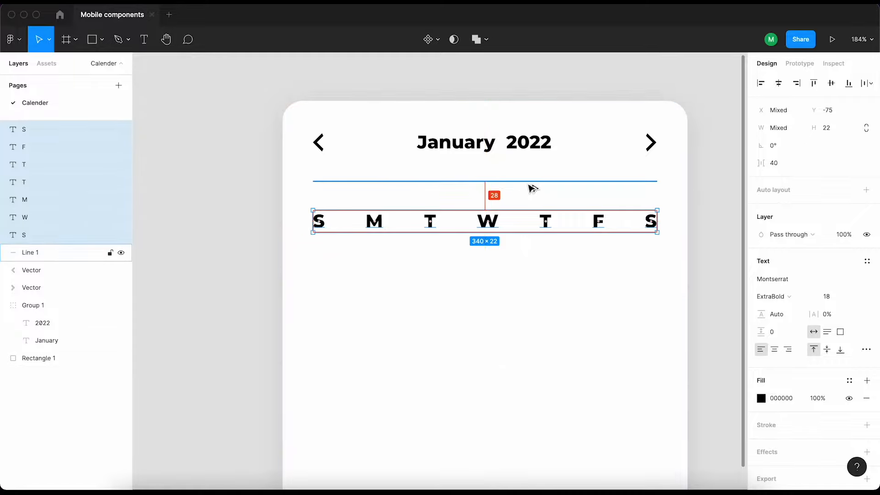
Move the weekday row up to Y -83, leaving a 20 gap below the divider line.
{"action": "key", "text": "Down"}
{"action": "key", "text": "Down"}
{"action": "key", "text": "shift+Up"}
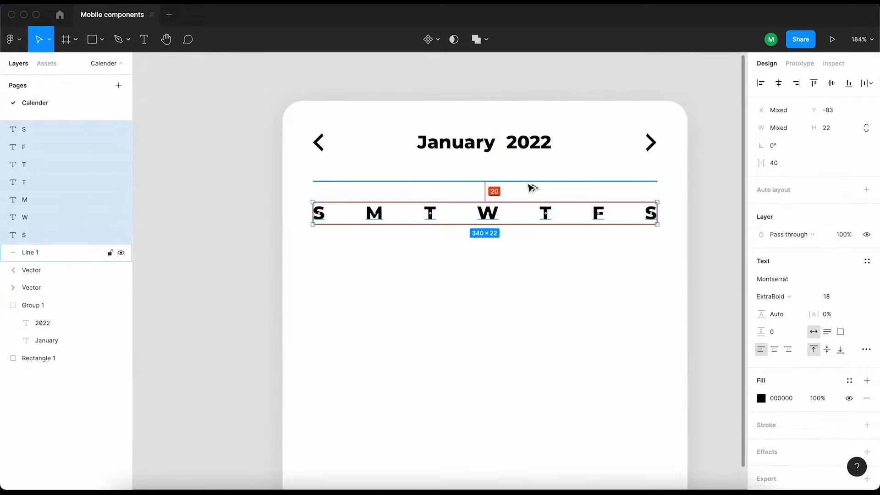
{"action": "key", "text": "alt"}
Duplicate the weekday row, place the copy below it at Y -41 and set its font size to 16.
{"action": "scroll", "coordinate": [531, 188], "scroll_direction": "down", "scroll_amount": 2}
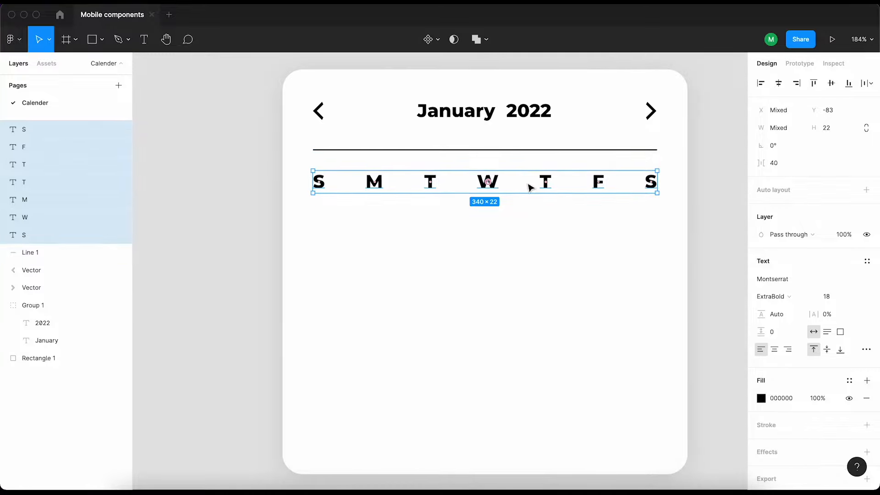
{"action": "key", "text": "super+d"}
{"action": "left_click_drag", "start_coordinate": [531, 188], "coordinate": [535, 225]}
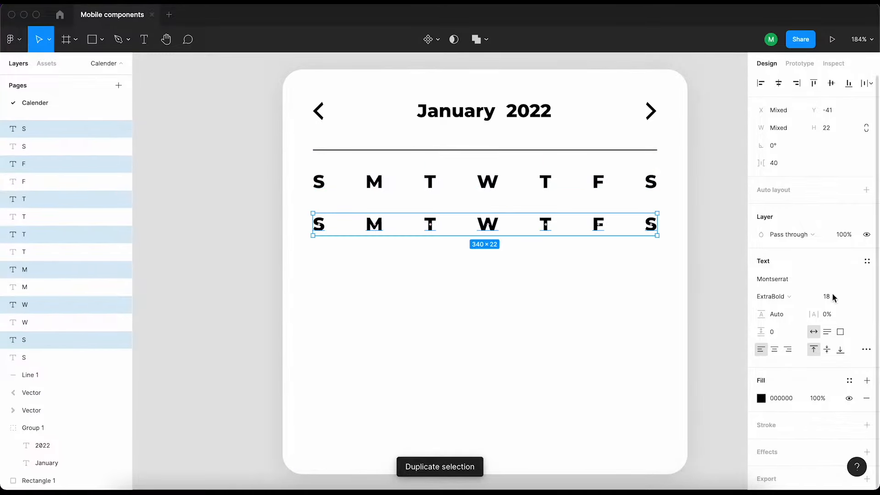
{"action": "type", "text": "16"}
{"action": "key", "text": "Return"}
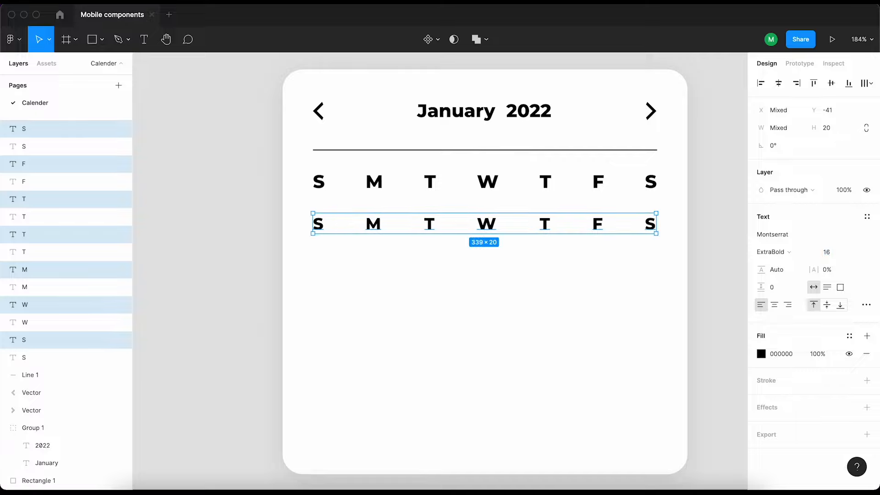
Reduce the copied row's font size to 14 and keep the row at Y -41.
{"action": "key", "text": "Down"}
{"action": "left_click", "coordinate": [830, 253]}
{"action": "key", "text": "Down"}
{"action": "key", "text": "Down"}
{"action": "key", "text": "Escape"}
{"action": "key", "text": "alt"}
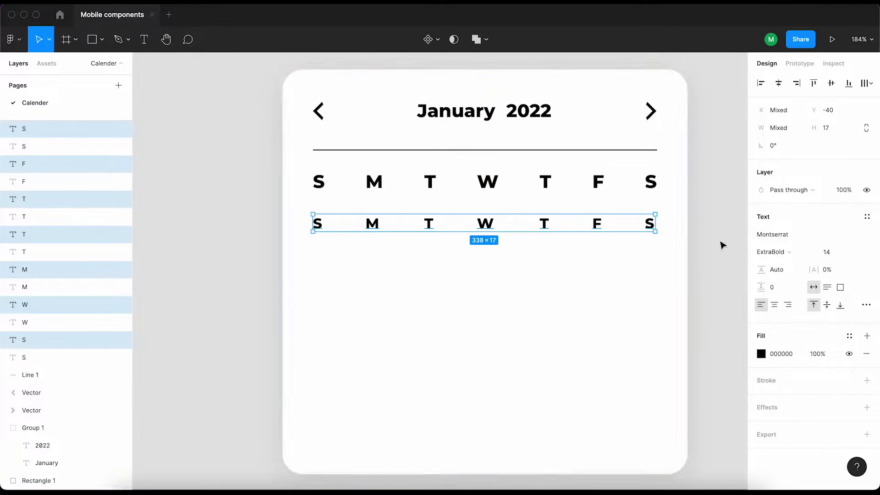
{"action": "key", "text": "Up"}
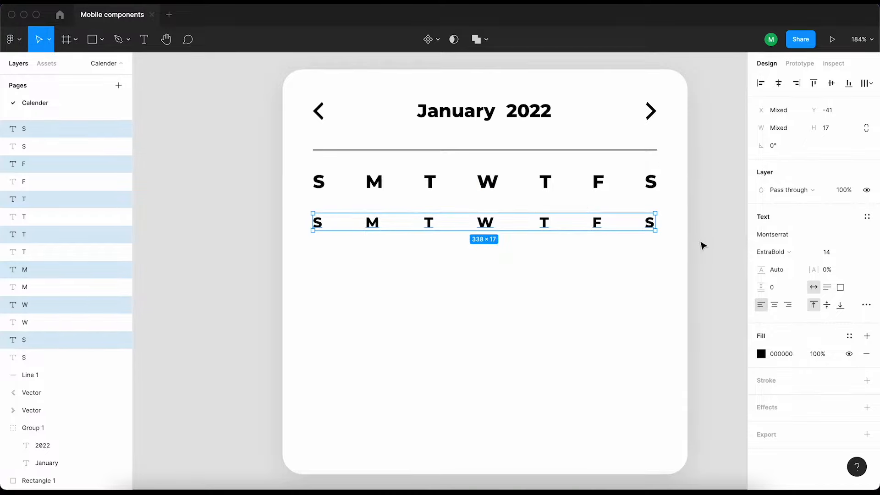
{"action": "left_click", "coordinate": [709, 231]}
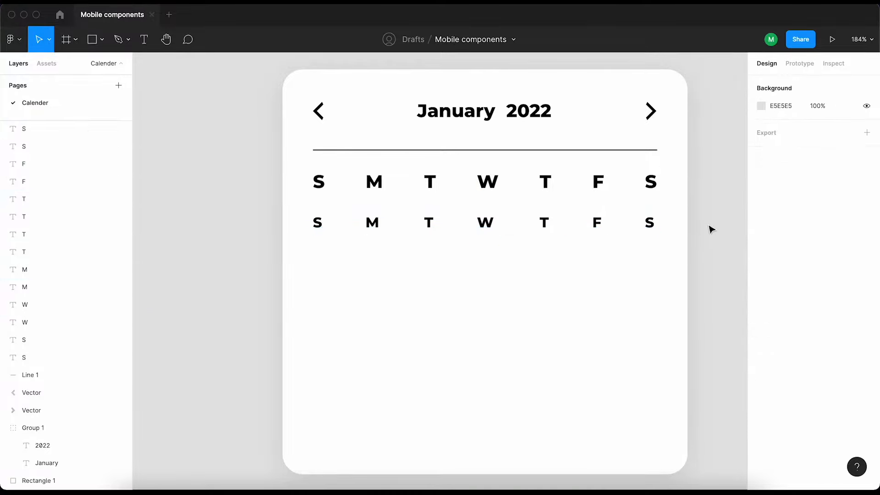
Align the horizontal centres of the first four lower-row letters, S, M, T and W, with the weekday letters above them.
{"action": "left_click", "coordinate": [55, 340]}
{"action": "left_click", "coordinate": [55, 357], "text": "shift"}
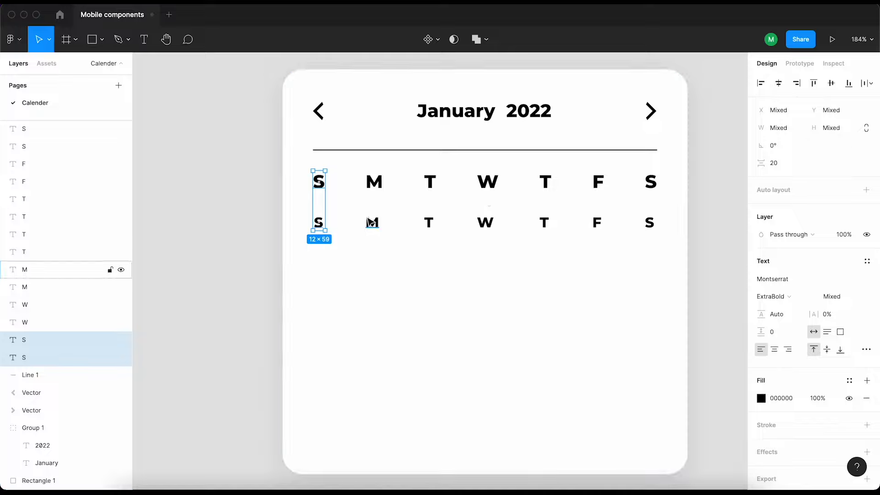
{"action": "left_click", "coordinate": [372, 222]}
{"action": "left_click", "coordinate": [374, 182], "text": "shift"}
{"action": "left_click", "coordinate": [778, 83]}
{"action": "left_click", "coordinate": [429, 223]}
{"action": "left_click", "coordinate": [428, 181], "text": "shift"}
{"action": "left_click", "coordinate": [778, 82]}
{"action": "left_click", "coordinate": [490, 187]}
{"action": "left_click", "coordinate": [485, 223], "text": "shift"}
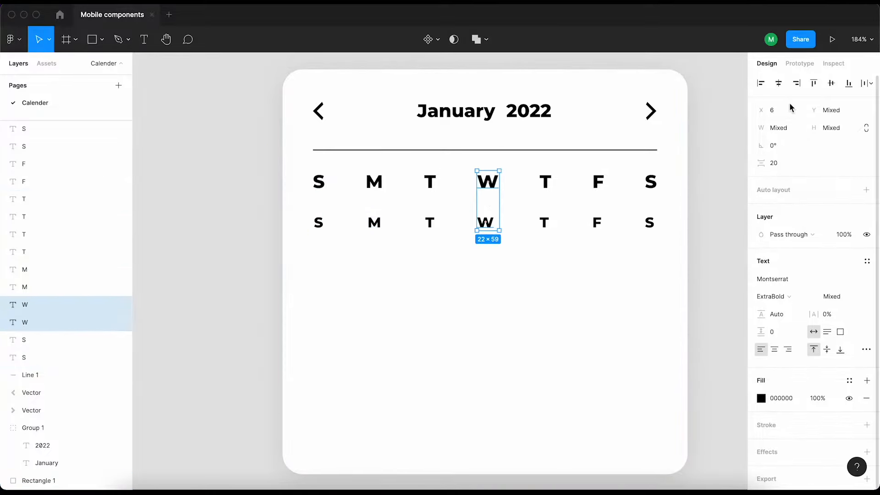
{"action": "left_click", "coordinate": [775, 84]}
Shift the last three lower-row letters, T, F and S, slightly towards the card's outer edge.
{"action": "left_click", "coordinate": [544, 222]}
{"action": "left_click", "coordinate": [597, 222], "text": "shift"}
{"action": "left_click", "coordinate": [651, 224], "text": "shift"}
{"action": "left_click_drag", "start_coordinate": [651, 226], "coordinate": [654, 227]}
{"action": "left_click", "coordinate": [727, 217]}
{"action": "left_click", "coordinate": [547, 185]}
{"action": "left_click", "coordinate": [547, 223], "text": "shift"}
{"action": "left_click", "coordinate": [773, 84]}
{"action": "key", "text": "super+z"}
Nudge the lower row's second T back slightly and align its horizontal centre with the weekday T above.
{"action": "left_click", "coordinate": [712, 202]}
{"action": "left_click", "coordinate": [548, 223]}
{"action": "key", "text": "Left"}
{"action": "key", "text": "Left"}
{"action": "left_click", "coordinate": [548, 183], "text": "shift"}
{"action": "left_click", "coordinate": [778, 84]}
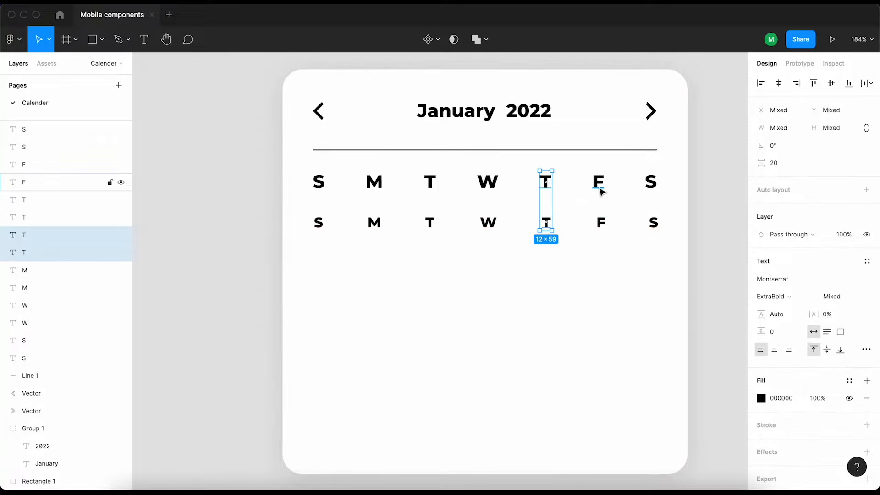
Align the horizontal centres of the lower-row F and last S with the weekday letters above them.
{"action": "left_click", "coordinate": [599, 186]}
{"action": "left_click", "coordinate": [605, 224], "text": "shift"}
{"action": "left_click", "coordinate": [778, 84]}
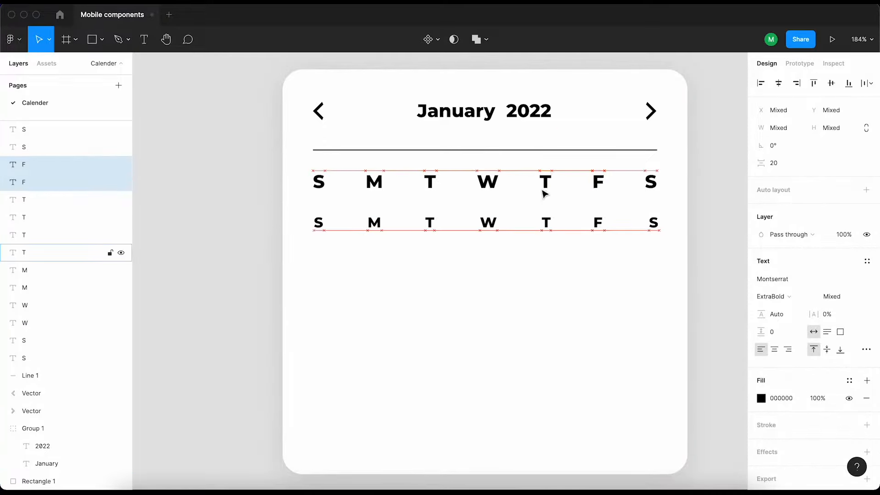
{"action": "left_click", "coordinate": [653, 223]}
{"action": "left_click", "coordinate": [651, 183], "text": "shift"}
{"action": "left_click", "coordinate": [778, 84]}
{"action": "left_click", "coordinate": [711, 238]}
Set the black colour of all text, arrows and the divider line on the card to 272727.
{"action": "left_click", "coordinate": [319, 183]}
{"action": "left_click", "coordinate": [278, 103]}
{"action": "left_click_drag", "start_coordinate": [236, 70], "coordinate": [671, 288]}
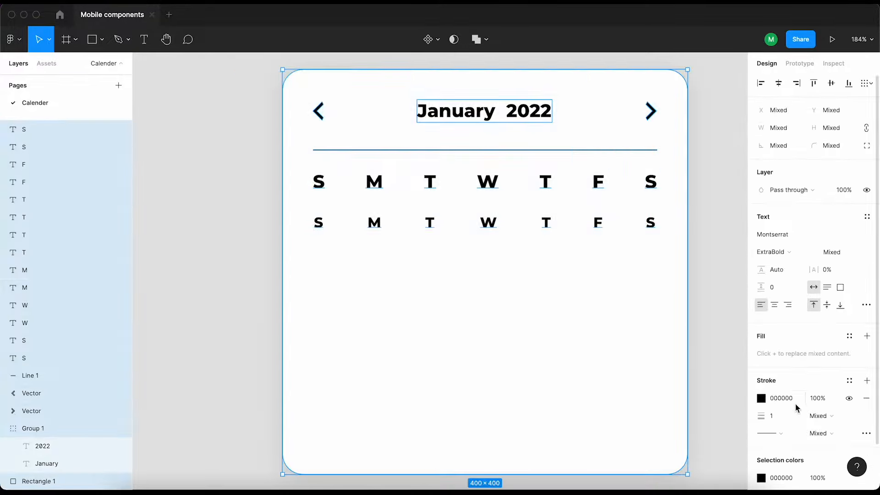
{"action": "left_click", "coordinate": [793, 399]}
{"action": "type", "text": "272727"}
{"action": "key", "text": "Return"}
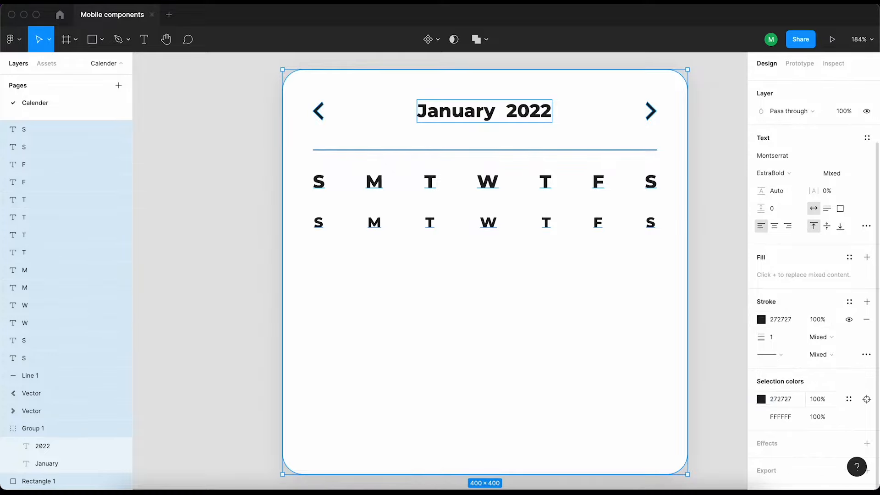
Lighten the dark colour of all text, arrows and the divider line on the card to 4F4F4F.
{"action": "left_click", "coordinate": [728, 279]}
{"action": "left_click_drag", "start_coordinate": [240, 78], "coordinate": [727, 274]}
{"action": "scroll", "coordinate": [775, 378], "scroll_direction": "down", "scroll_amount": 3}
{"action": "left_click", "coordinate": [763, 400]}
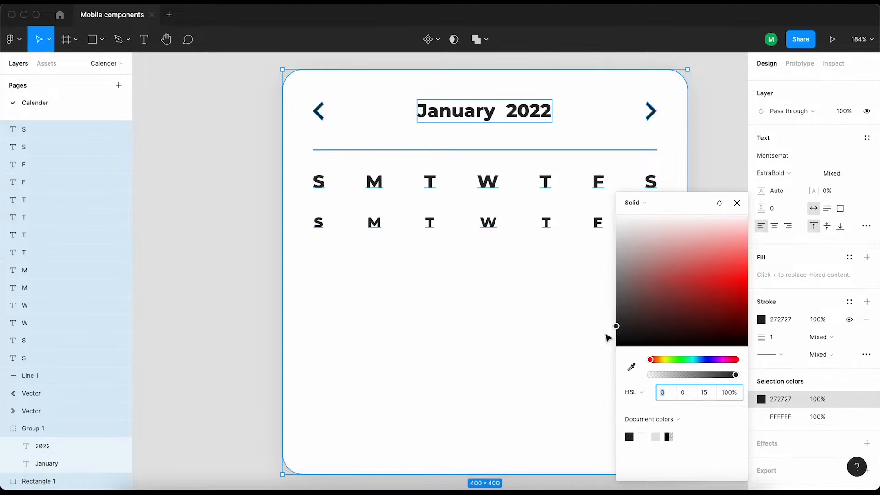
{"action": "left_click", "coordinate": [785, 400]}
{"action": "key", "text": "shift+Up"}
{"action": "key", "text": "shift+Up"}
{"action": "key", "text": "shift+Up"}
{"action": "key", "text": "shift+Up"}
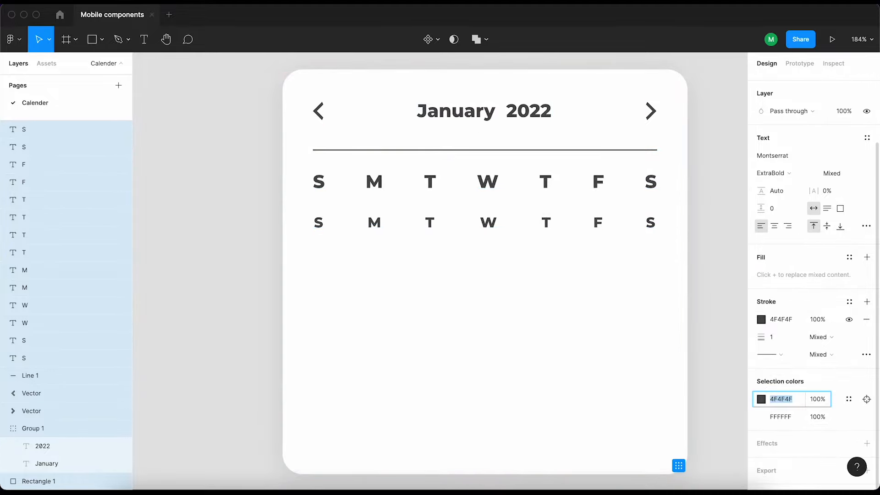
{"action": "left_click", "coordinate": [713, 273]}
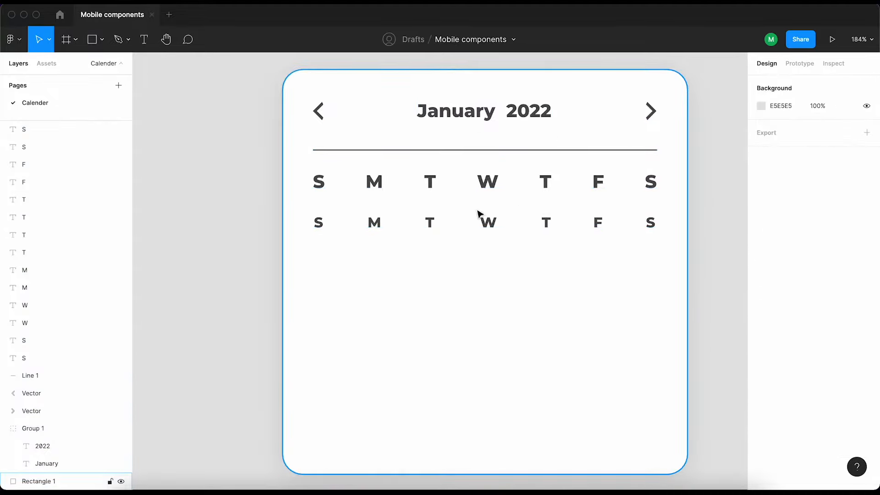
Set the divider line's stroke opacity to 10%.
{"action": "left_click", "coordinate": [416, 151]}
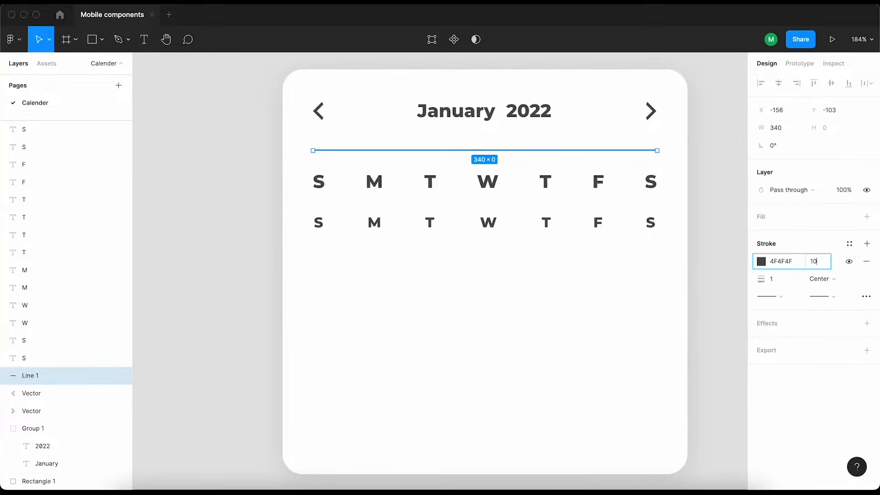
{"action": "left_click", "coordinate": [685, 264]}
{"action": "left_click", "coordinate": [738, 224]}
Move the divider line and both letter rows up by 10 on the card.
{"action": "left_click", "coordinate": [566, 150]}
{"action": "key", "text": "alt"}
{"action": "left_click_drag", "start_coordinate": [202, 145], "coordinate": [658, 291]}
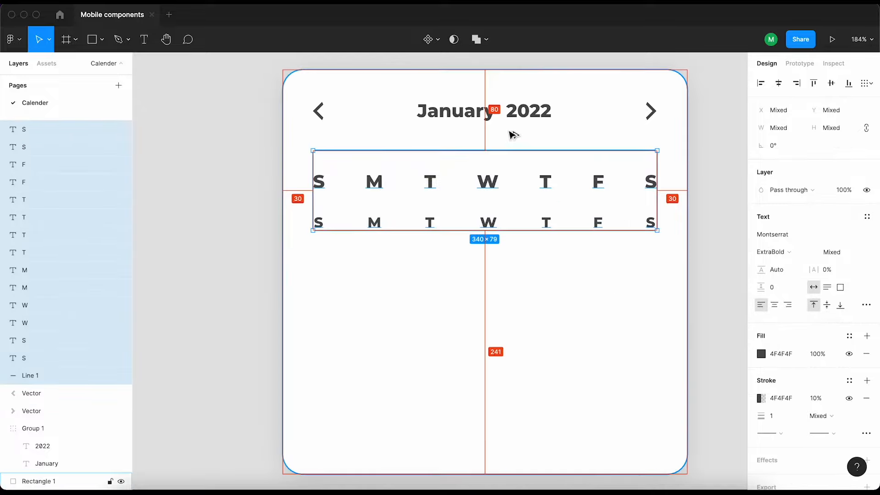
{"action": "left_click", "coordinate": [222, 213]}
{"action": "left_click_drag", "start_coordinate": [235, 212], "coordinate": [665, 248]}
{"action": "scroll", "coordinate": [688, 271], "scroll_direction": "left", "scroll_amount": 5}
{"action": "left_click", "coordinate": [622, 207]}
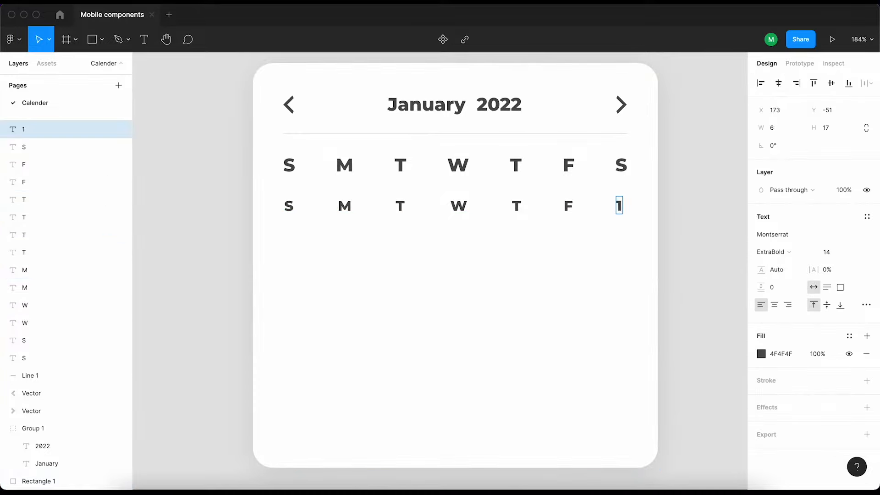
{"action": "key", "text": "ctrl+z"}
Set the text alignment of all letters in both rows to centre.
{"action": "left_click", "coordinate": [202, 171]}
{"action": "left_click_drag", "start_coordinate": [206, 152], "coordinate": [640, 247]}
{"action": "left_click", "coordinate": [778, 325]}
{"action": "left_click", "coordinate": [651, 291]}
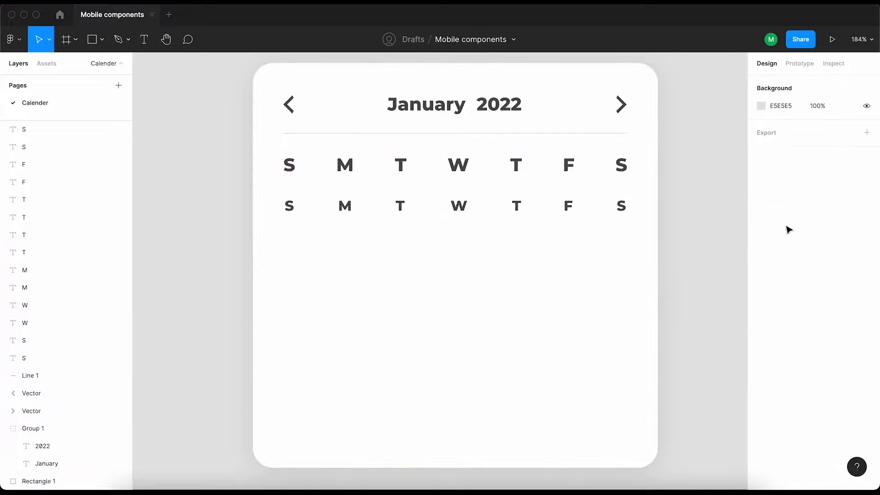
Replace the small letter row beneath the weekdays with the dates 26, 27, 28, 29, 30, 31 and 1.
{"action": "left_click", "coordinate": [621, 206]}
{"action": "left_click", "coordinate": [680, 228]}
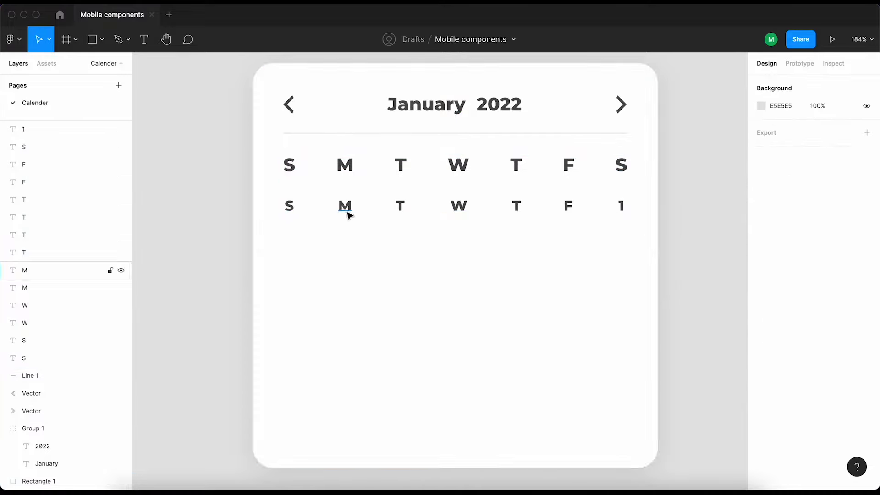
{"action": "double_click", "coordinate": [570, 207]}
{"action": "type", "text": "31"}
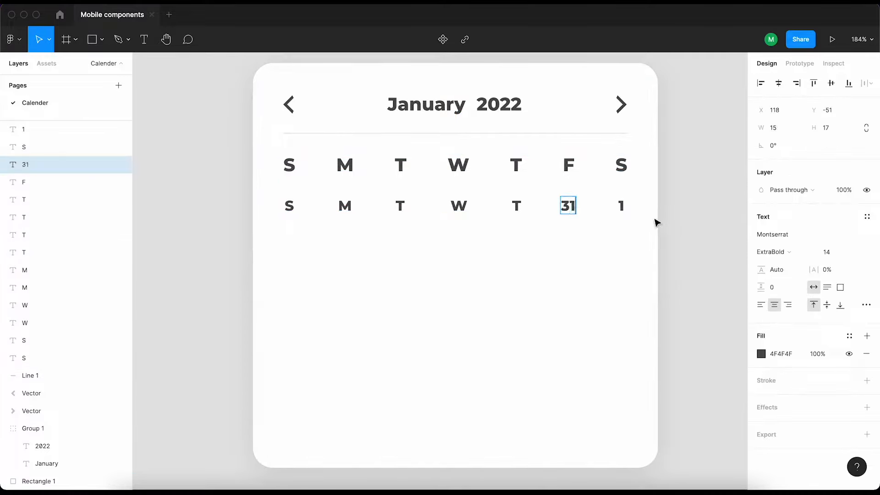
{"action": "double_click", "coordinate": [516, 205]}
{"action": "type", "text": "30"}
{"action": "double_click", "coordinate": [463, 204]}
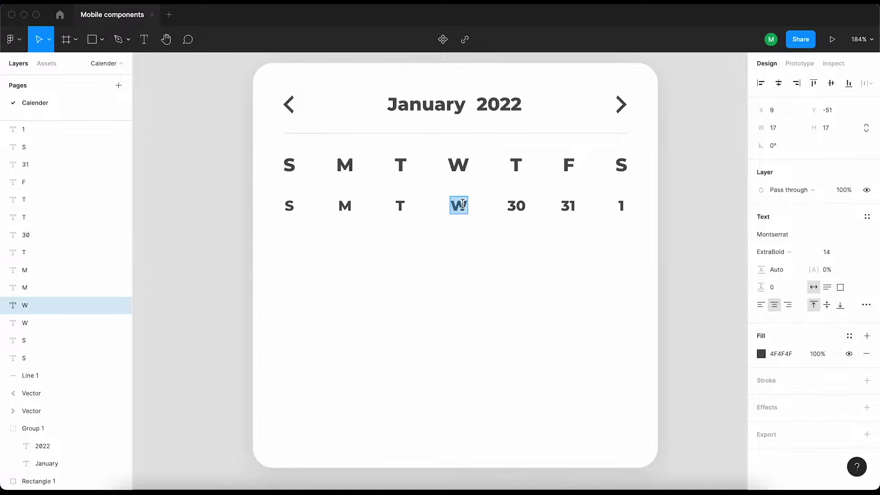
{"action": "type", "text": "29"}
{"action": "double_click", "coordinate": [399, 204]}
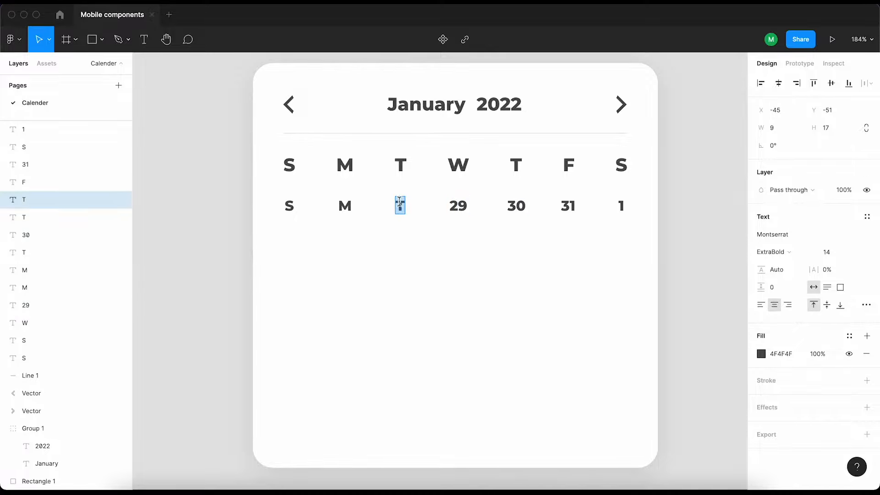
{"action": "type", "text": "28"}
{"action": "double_click", "coordinate": [342, 204]}
{"action": "type", "text": "27"}
{"action": "double_click", "coordinate": [291, 205]}
{"action": "type", "text": "26"}
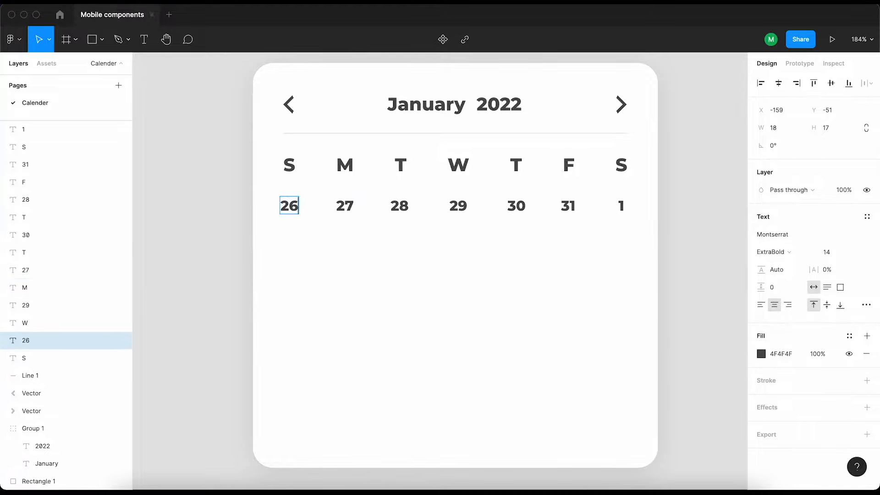
{"action": "left_click", "coordinate": [234, 250]}
Duplicate the date row four times beneath itself, with each copy 37 below the previous row.
{"action": "left_click_drag", "start_coordinate": [226, 194], "coordinate": [647, 249]}
{"action": "left_click", "coordinate": [623, 271], "text": "shift"}
{"action": "key", "text": "super+d"}
{"action": "left_click_drag", "start_coordinate": [405, 209], "coordinate": [406, 244]}
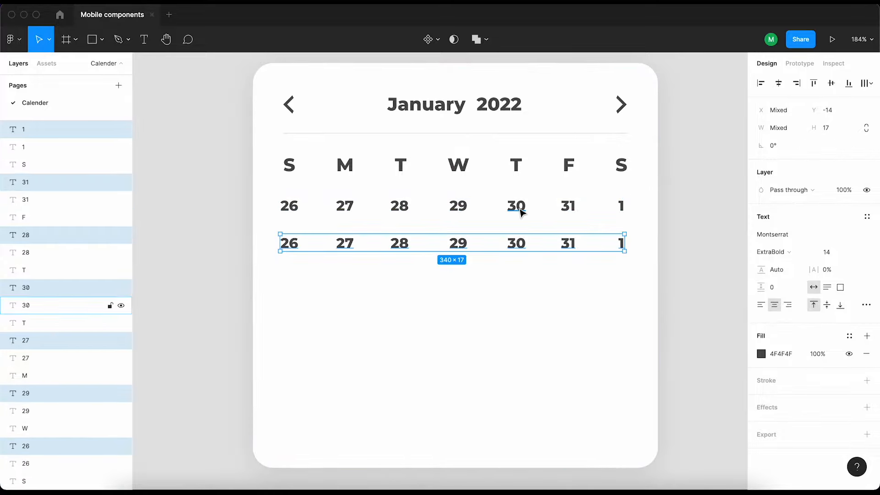
{"action": "key", "text": "super+d"}
{"action": "key", "text": "super+d"}
{"action": "key", "text": "super+d"}
{"action": "key", "text": "Escape"}
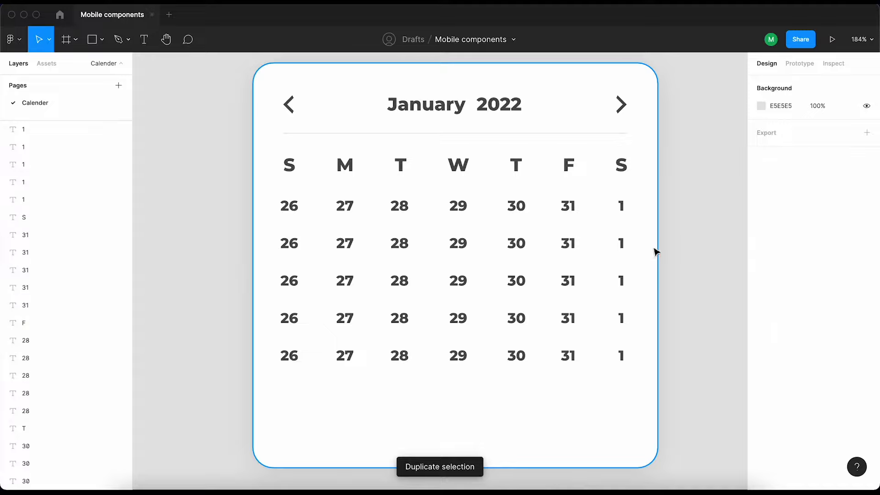
Change the dates in the second date row to 2 through 8.
{"action": "double_click", "coordinate": [289, 242]}
{"action": "type", "text": "2"}
{"action": "double_click", "coordinate": [344, 243]}
{"action": "type", "text": "3"}
{"action": "double_click", "coordinate": [399, 244]}
{"action": "type", "text": "4"}
{"action": "double_click", "coordinate": [458, 243]}
{"action": "type", "text": "5"}
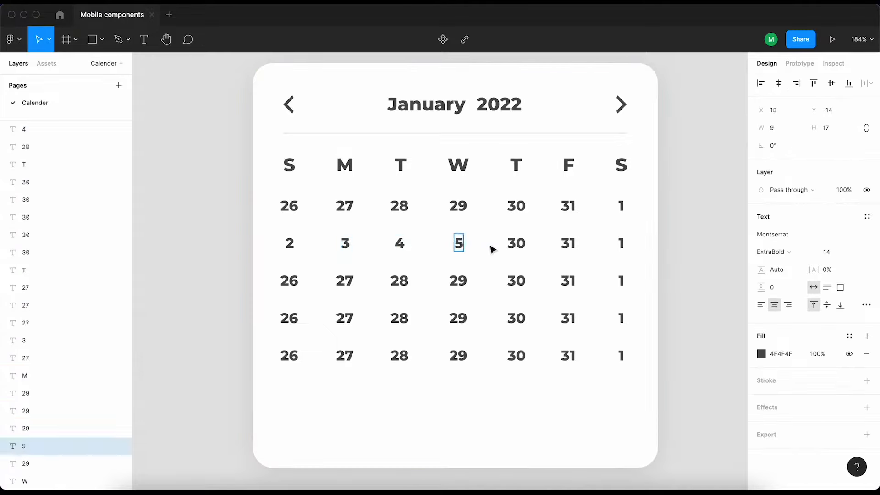
{"action": "double_click", "coordinate": [513, 243]}
{"action": "type", "text": "6"}
{"action": "double_click", "coordinate": [568, 243]}
{"action": "type", "text": "7"}
{"action": "double_click", "coordinate": [621, 242]}
{"action": "type", "text": "8"}
Change the dates in the third date row to 9 through 15.
{"action": "double_click", "coordinate": [288, 281]}
{"action": "type", "text": "9"}
{"action": "double_click", "coordinate": [345, 280]}
{"action": "type", "text": "10"}
{"action": "double_click", "coordinate": [399, 281]}
{"action": "type", "text": "11"}
{"action": "double_click", "coordinate": [457, 281]}
{"action": "type", "text": "12"}
{"action": "double_click", "coordinate": [513, 280]}
{"action": "type", "text": "13"}
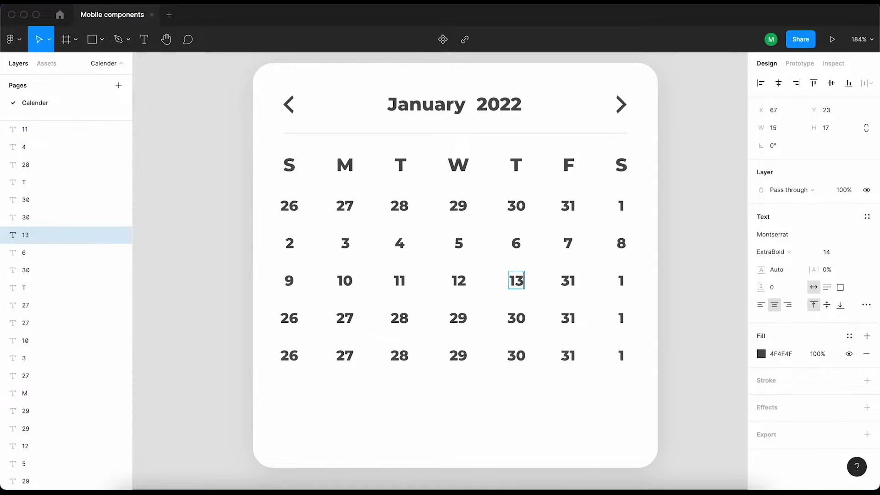
{"action": "double_click", "coordinate": [568, 280]}
{"action": "type", "text": "14"}
{"action": "double_click", "coordinate": [620, 281]}
{"action": "type", "text": "15"}
Change the dates in the fourth date row to 16 through 22.
{"action": "double_click", "coordinate": [290, 318]}
{"action": "type", "text": "1"}
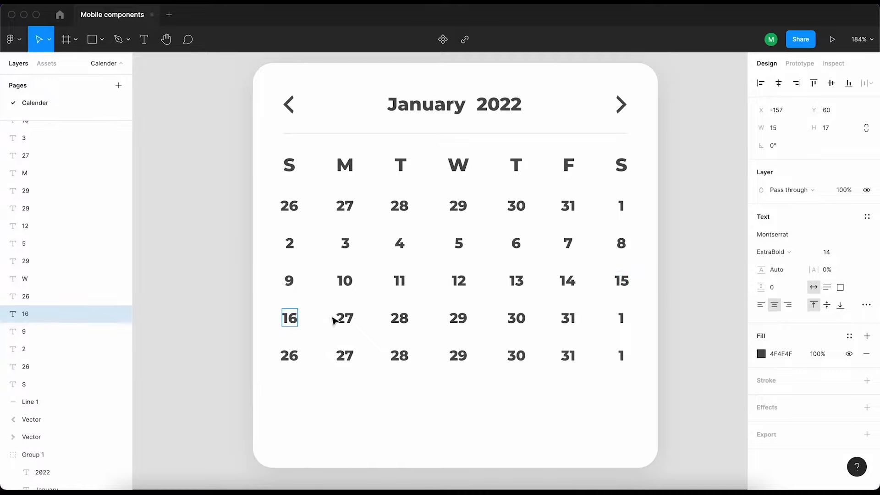
{"action": "double_click", "coordinate": [339, 318]}
{"action": "type", "text": "1"}
{"action": "double_click", "coordinate": [399, 317]}
{"action": "type", "text": "1"}
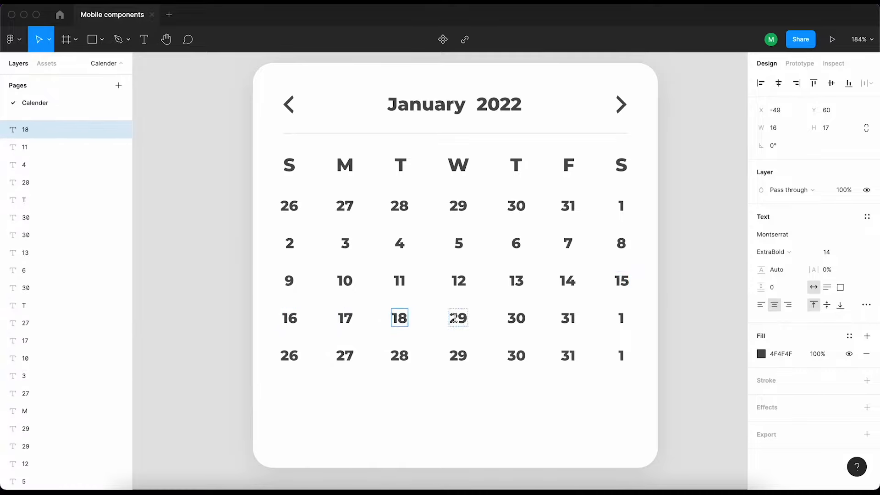
{"action": "double_click", "coordinate": [453, 318]}
{"action": "type", "text": "1"}
{"action": "double_click", "coordinate": [513, 317]}
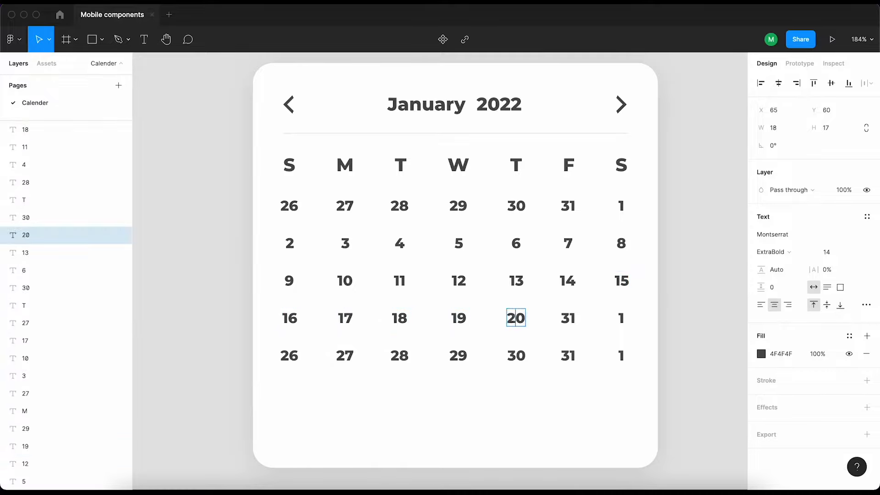
{"action": "double_click", "coordinate": [568, 318]}
{"action": "type", "text": "21"}
{"action": "double_click", "coordinate": [621, 314]}
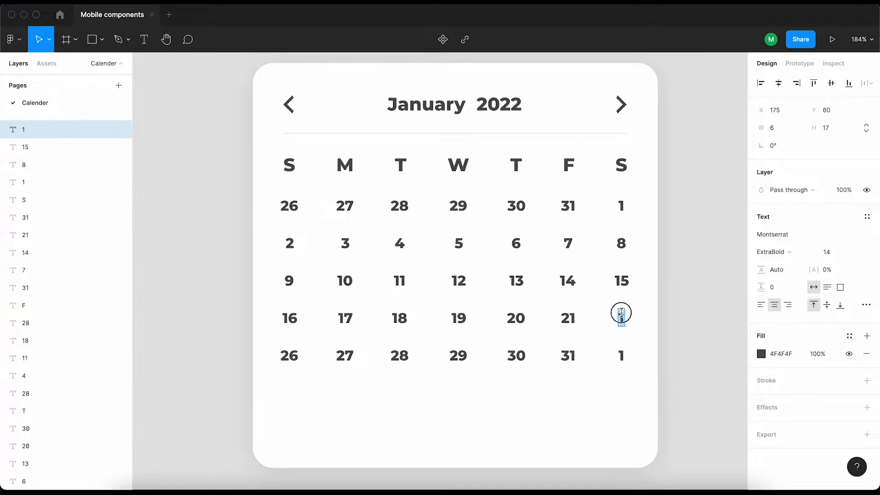
{"action": "type", "text": "22"}
Change the dates in the fifth date row to 23 through 29.
{"action": "double_click", "coordinate": [290, 356]}
{"action": "type", "text": "22"}
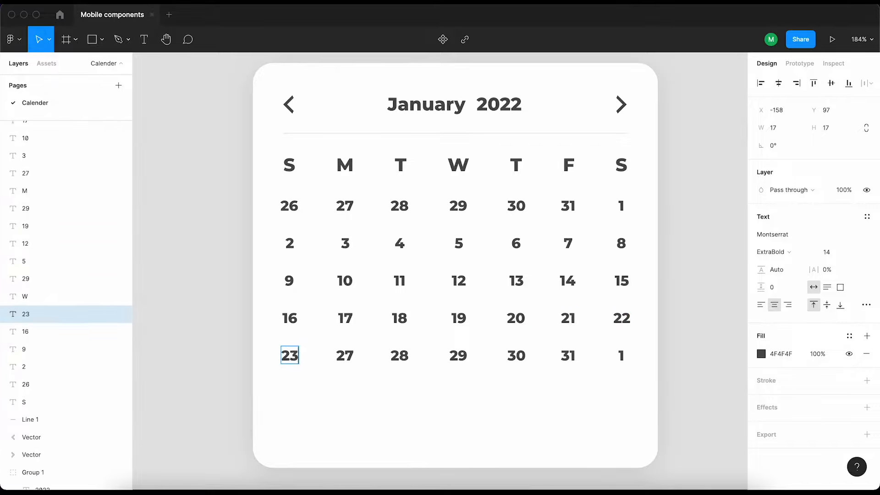
{"action": "double_click", "coordinate": [339, 354]}
{"action": "type", "text": "24"}
{"action": "left_click", "coordinate": [407, 354]}
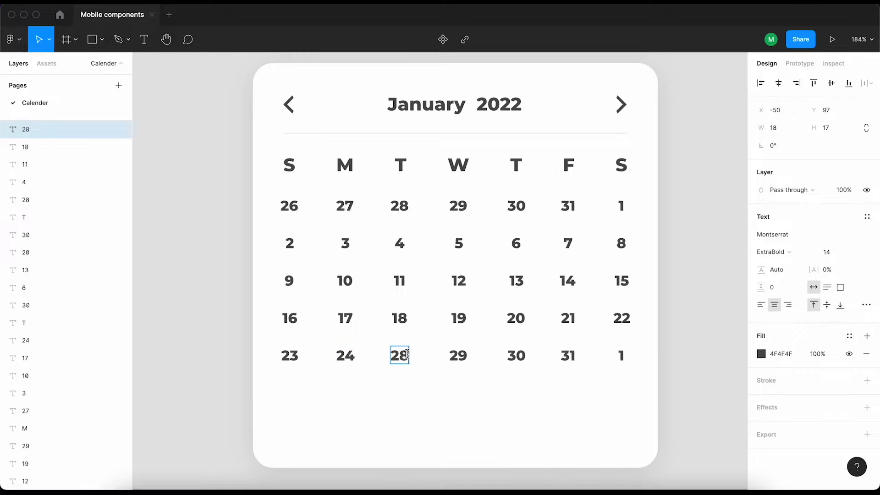
{"action": "left_click", "coordinate": [462, 353]}
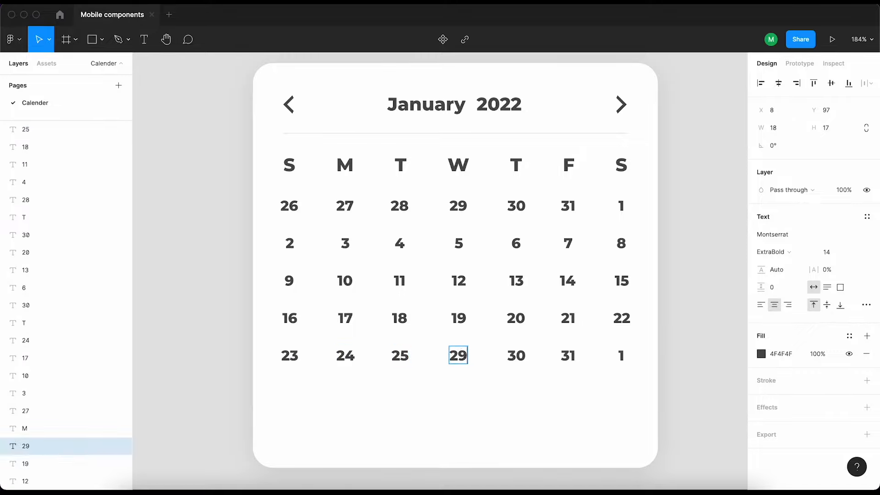
{"action": "left_click", "coordinate": [518, 353]}
{"action": "double_click", "coordinate": [518, 353]}
{"action": "key", "text": "BackSpace"}
{"action": "type", "text": "27"}
{"action": "double_click", "coordinate": [568, 355]}
{"action": "type", "text": "28"}
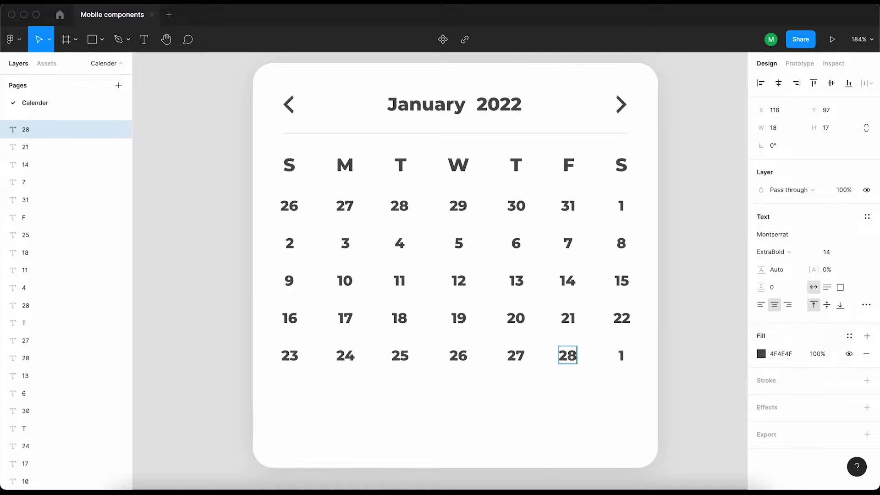
{"action": "double_click", "coordinate": [622, 354]}
{"action": "type", "text": "29"}
{"action": "key", "text": "Escape"}
Duplicate the 23–29 date row and place the copy 20 px beneath it as a sixth row.
{"action": "left_click_drag", "start_coordinate": [208, 344], "coordinate": [655, 401]}
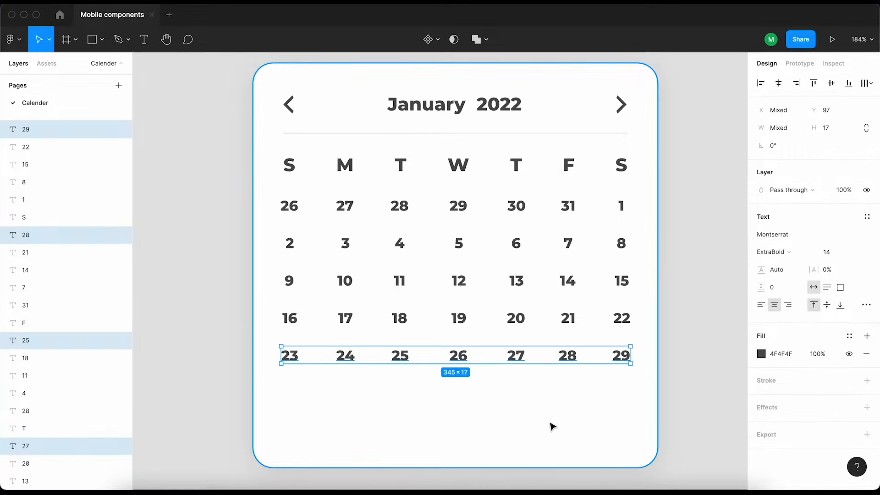
{"action": "key", "text": "super+d"}
{"action": "key", "text": "shift+Down"}
{"action": "key", "text": "shift+Down"}
{"action": "key", "text": "shift+Down"}
{"action": "key", "text": "shift+Down"}
{"action": "key", "text": "alt"}
{"action": "key", "text": "Up"}
{"action": "key", "text": "Up"}
{"action": "key", "text": "Up"}
{"action": "key", "text": "alt"}
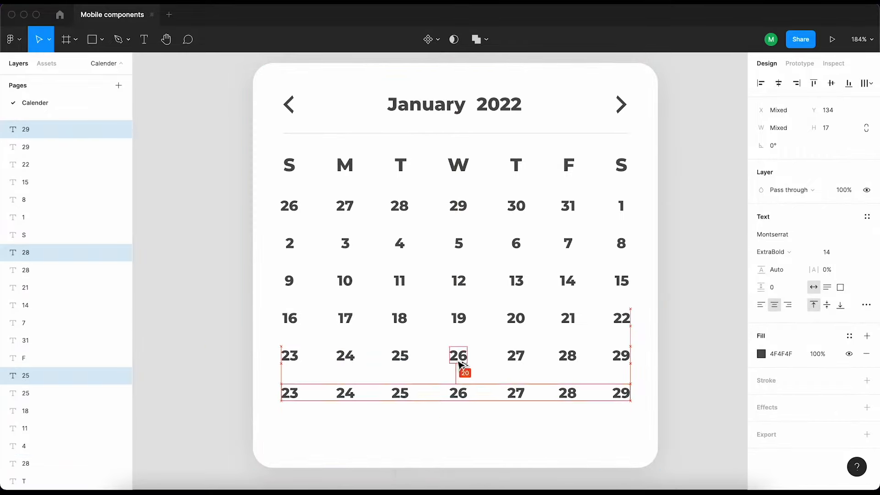
{"action": "left_click", "coordinate": [240, 377]}
Change the dates in the sixth date row to 30, 31, 1, 2, 3, 4 and 5.
{"action": "scroll", "coordinate": [242, 377], "scroll_direction": "down", "scroll_amount": 3}
{"action": "double_click", "coordinate": [289, 316]}
{"action": "type", "text": "3"}
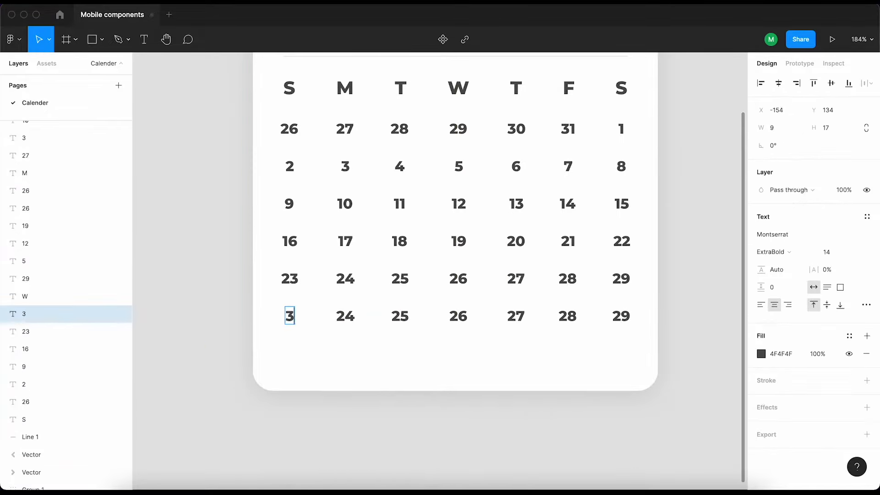
{"action": "double_click", "coordinate": [346, 316]}
{"action": "type", "text": "31"}
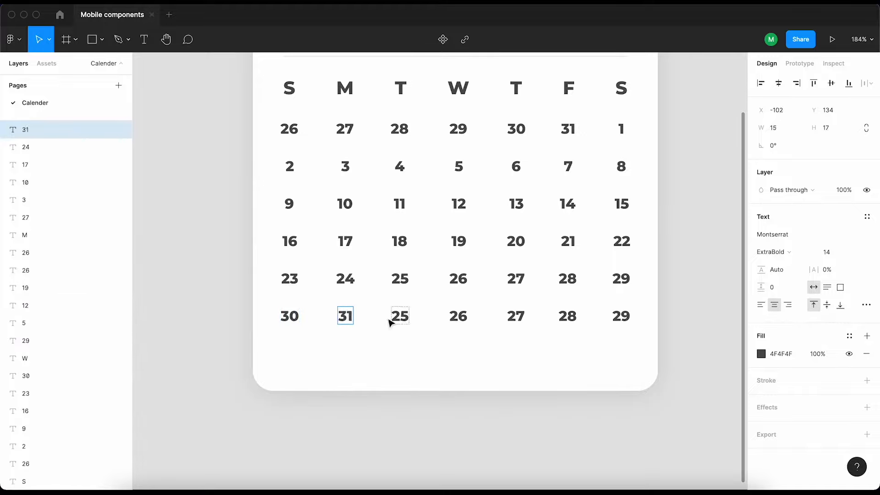
{"action": "double_click", "coordinate": [402, 316]}
{"action": "type", "text": "1"}
{"action": "double_click", "coordinate": [459, 316]}
{"action": "type", "text": "2"}
{"action": "double_click", "coordinate": [516, 315]}
{"action": "type", "text": "3"}
{"action": "double_click", "coordinate": [567, 315]}
{"action": "type", "text": "4"}
{"action": "double_click", "coordinate": [631, 316]}
{"action": "type", "text": "5"}
{"action": "key", "text": "Escape"}
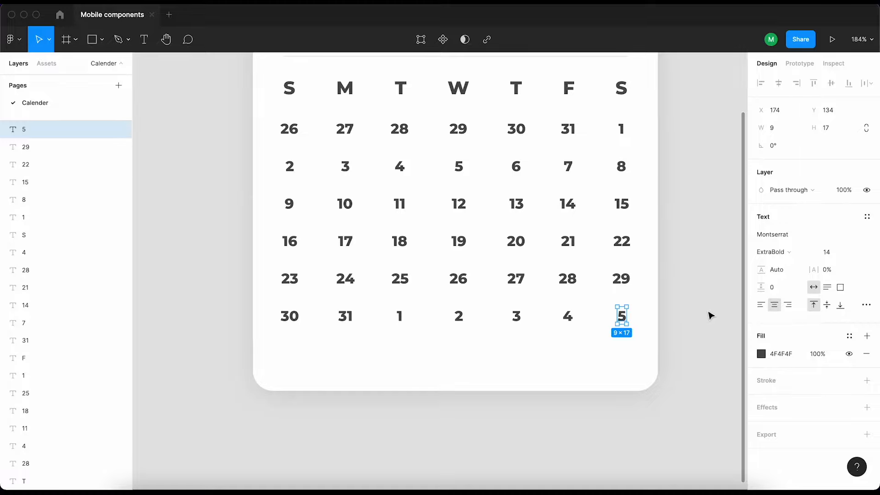
Tidy up all date numbers into an even grid with horizontal spacing 36 and move the grid 3 px to the right.
{"action": "left_click", "coordinate": [710, 315]}
{"action": "left_click_drag", "start_coordinate": [224, 118], "coordinate": [674, 359]}
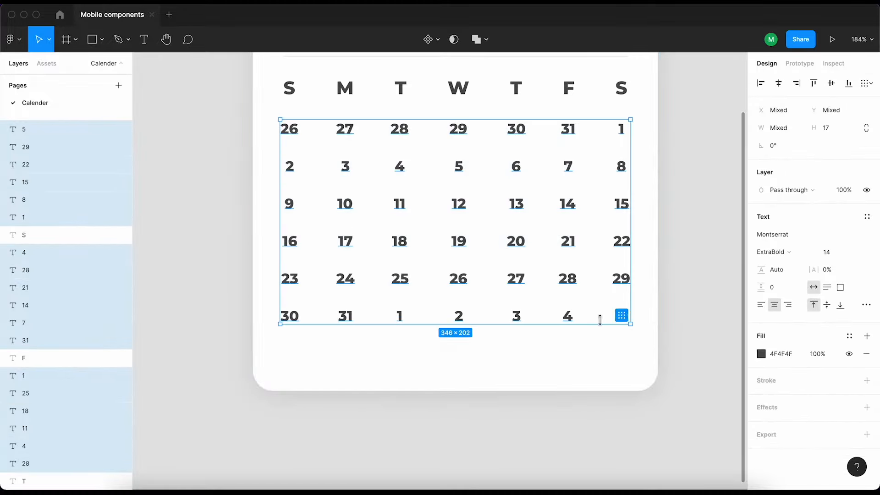
{"action": "left_click_drag", "start_coordinate": [631, 313], "coordinate": [624, 313]}
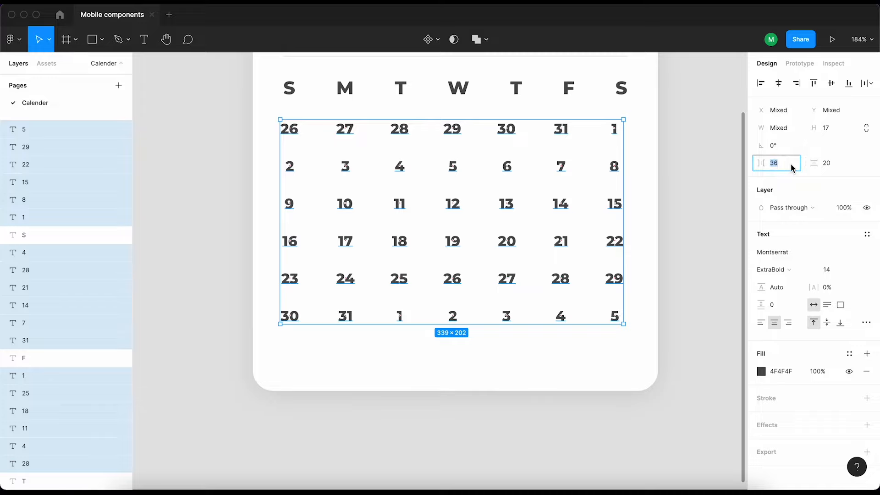
{"action": "key", "text": "alt"}
{"action": "key", "text": "Escape"}
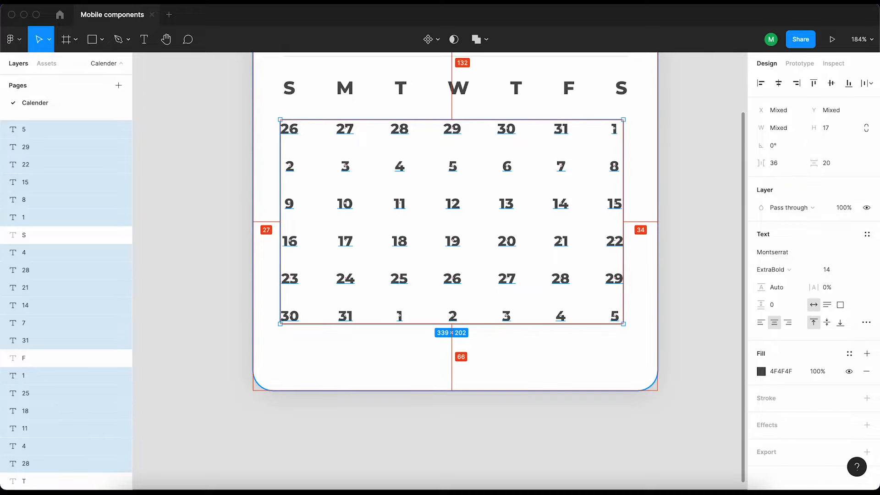
{"action": "key", "text": "Right"}
{"action": "key", "text": "Right"}
{"action": "key", "text": "Right"}
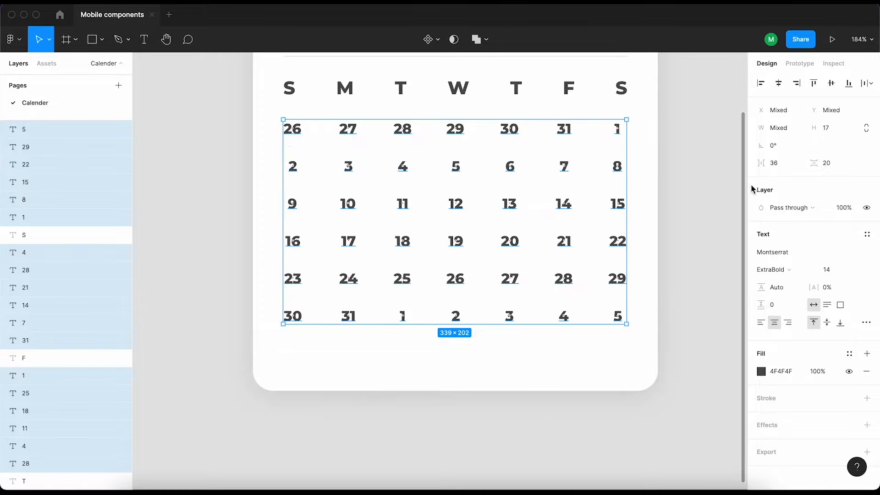
Set the date grid's vertical spacing to 28 and its horizontal spacing to 35.
{"action": "left_click", "coordinate": [837, 163]}
{"action": "type", "text": "30"}
{"action": "key", "text": "Return"}
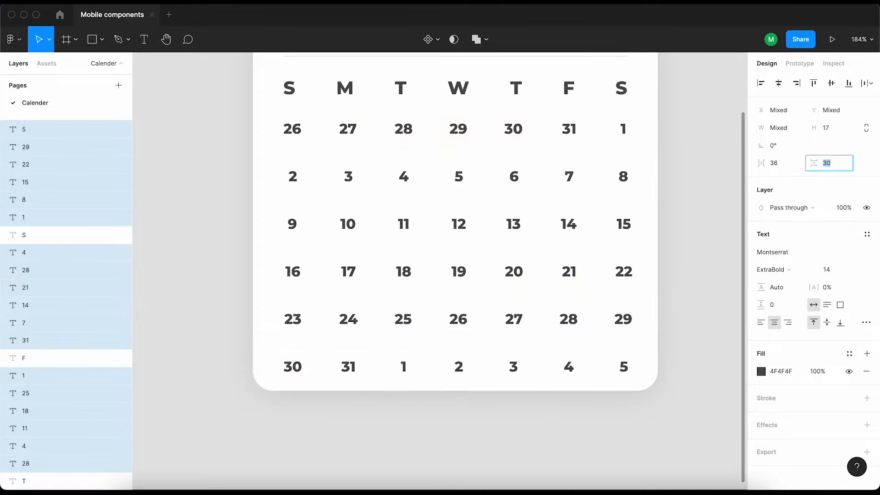
{"action": "key", "text": "Down"}
{"action": "key", "text": "Down"}
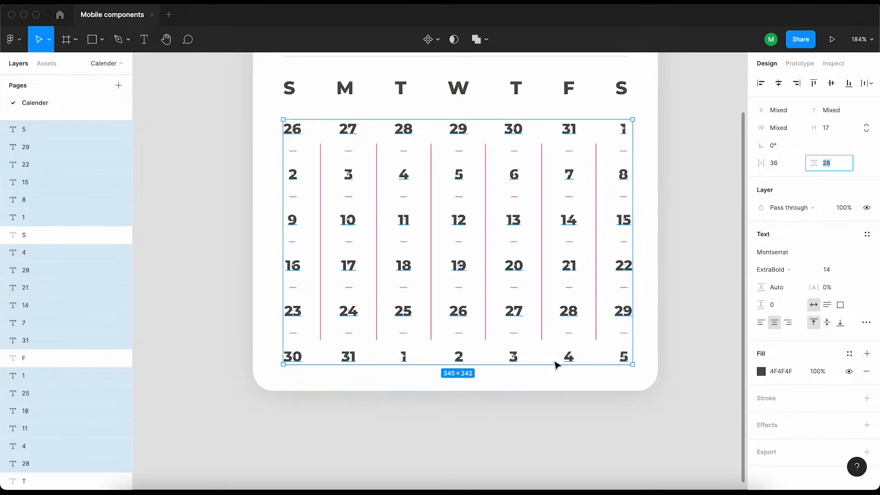
{"action": "left_click", "coordinate": [775, 163]}
{"action": "key", "text": "Down"}
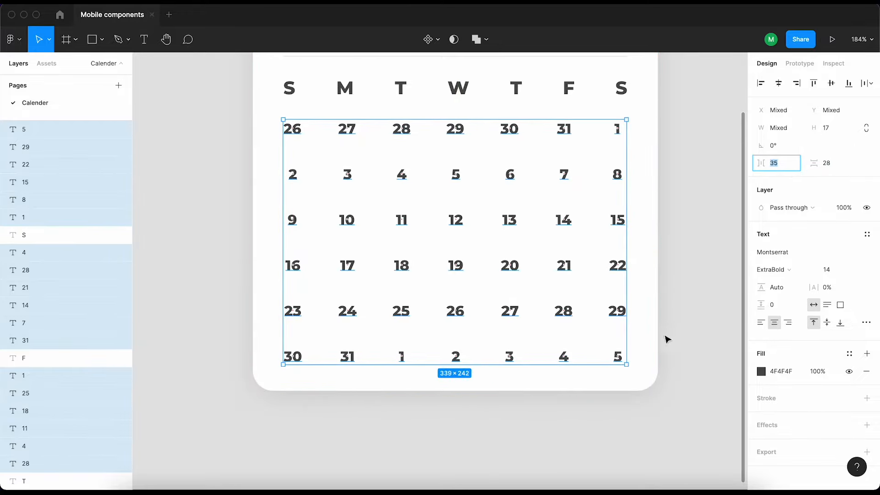
{"action": "key", "text": "alt"}
{"action": "key", "text": "Return"}
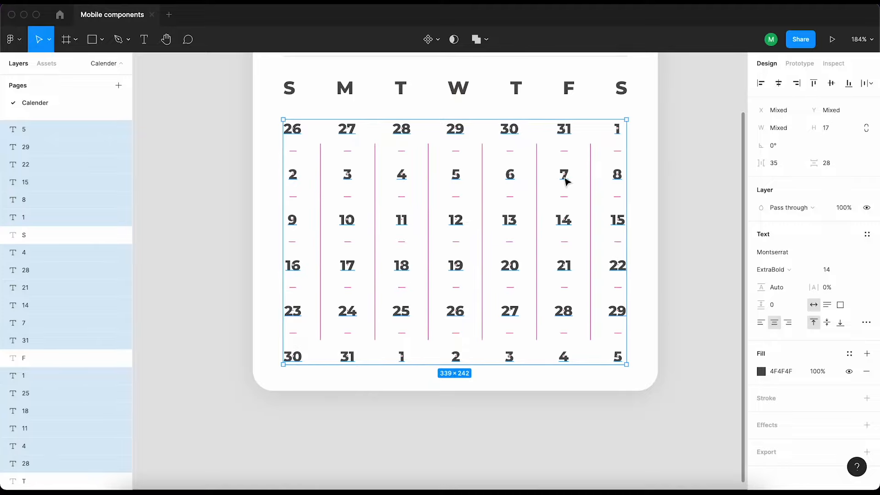
Try nudging the date grid sideways to balance its margins within the card.
{"action": "key", "text": "Right"}
{"action": "key", "text": "Right"}
{"action": "key", "text": "Right"}
{"action": "key", "text": "Right"}
{"action": "key", "text": "Left"}
{"action": "key", "text": "Left"}
{"action": "key", "text": "Left"}
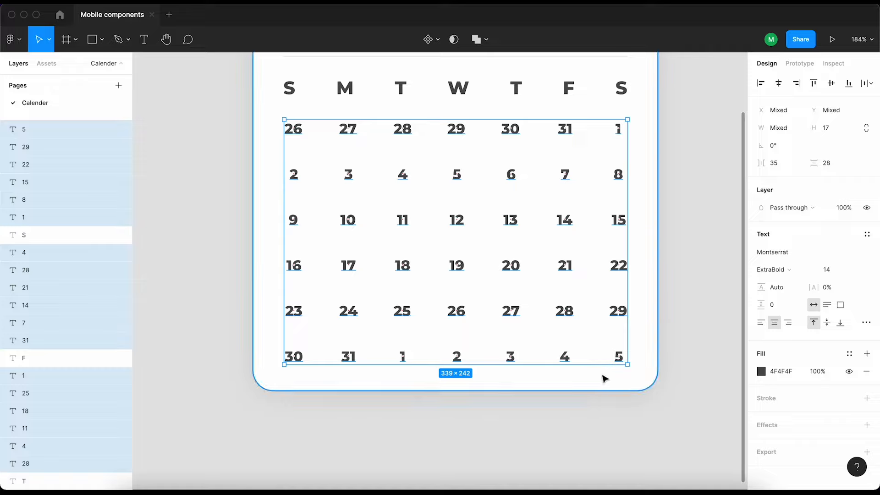
{"action": "key", "text": "alt"}
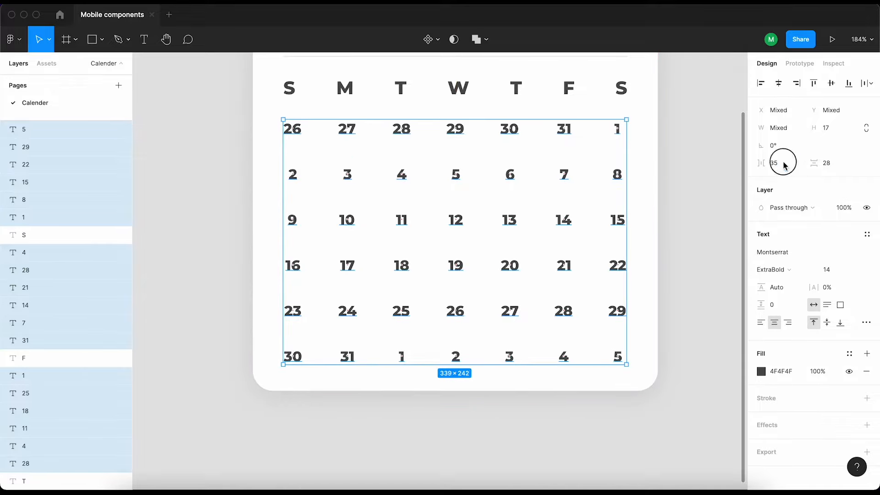
Try a horizontal spacing of 36 on the date grid and set it back to 35.
{"action": "left_click", "coordinate": [779, 163]}
{"action": "key", "text": "Up"}
{"action": "key", "text": "alt"}
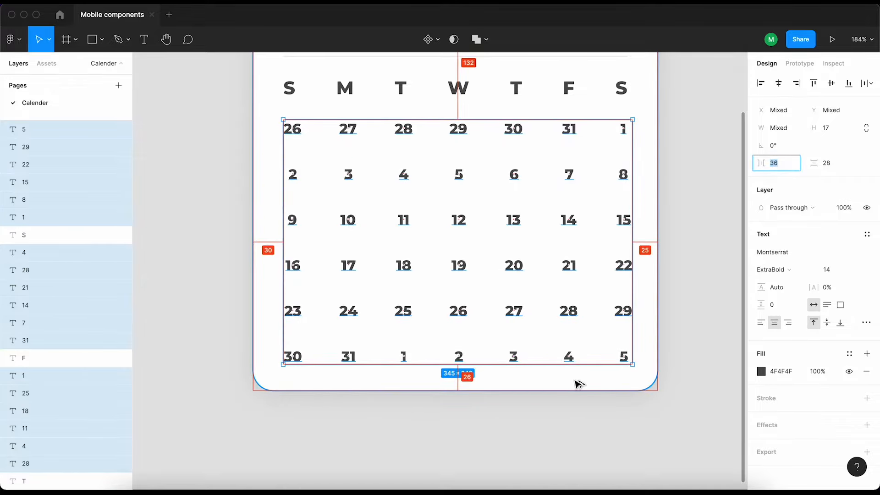
{"action": "key", "text": "Return"}
{"action": "key", "text": "alt"}
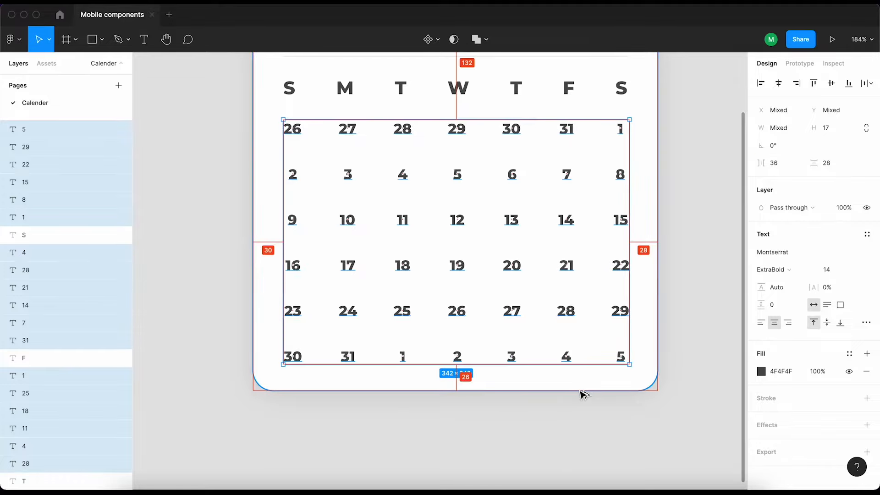
{"action": "left_click", "coordinate": [782, 165]}
{"action": "key", "text": "Down"}
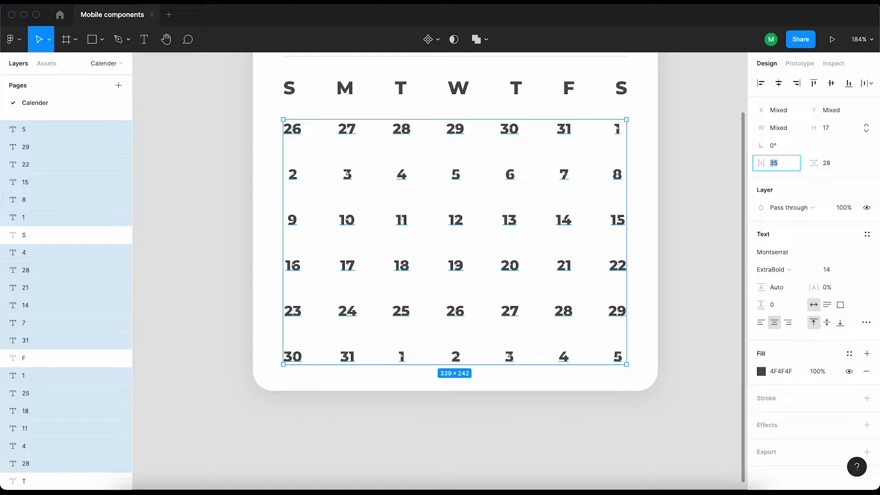
Set the date grid's horizontal spacing to 36 and fade the previous month's dates, 26 to 31, to 20% fill opacity.
{"action": "key", "text": "Up"}
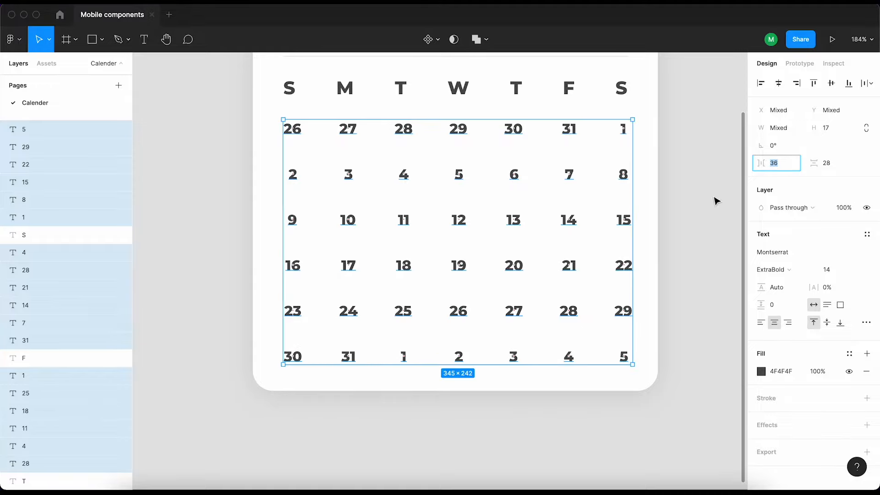
{"action": "left_click", "coordinate": [716, 201]}
{"action": "left_click_drag", "start_coordinate": [218, 113], "coordinate": [586, 146]}
{"action": "left_click", "coordinate": [818, 354]}
{"action": "type", "text": "20"}
{"action": "key", "text": "Return"}
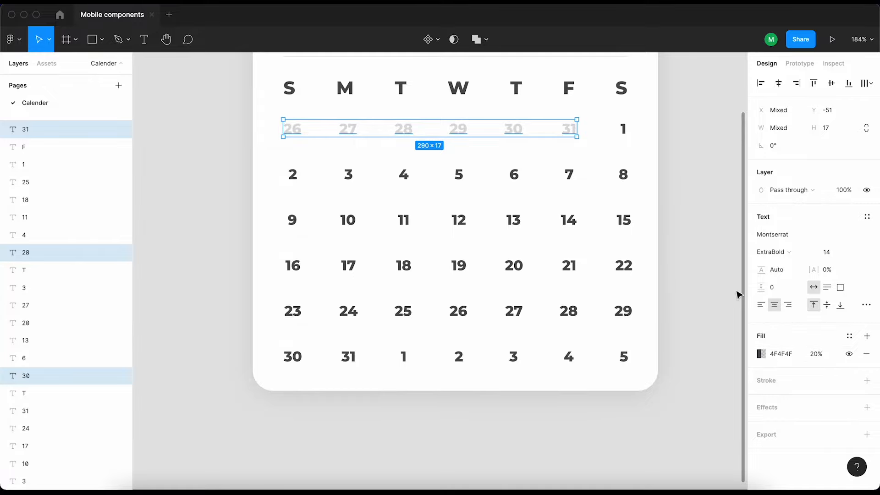
Change the font weight of all date numbers in the grid to SemiBold.
{"action": "left_click_drag", "start_coordinate": [240, 117], "coordinate": [639, 374]}
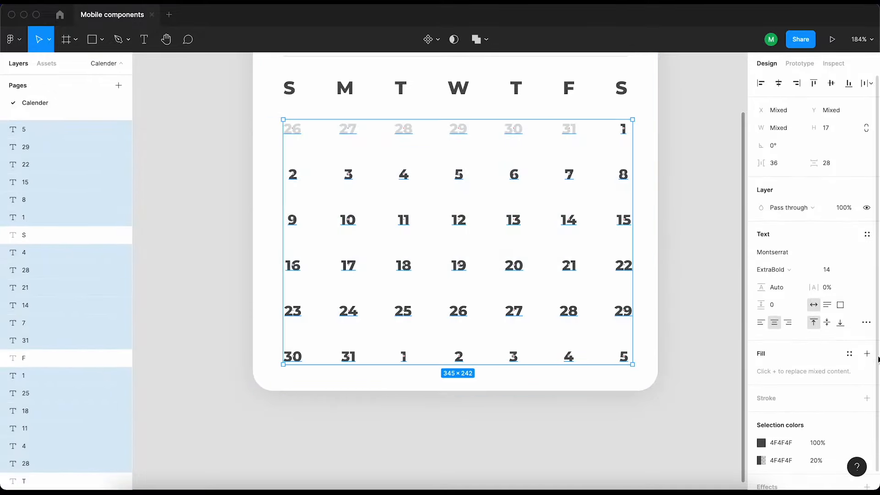
{"action": "left_click", "coordinate": [775, 270]}
{"action": "left_click", "coordinate": [781, 260]}
{"action": "left_click", "coordinate": [779, 257]}
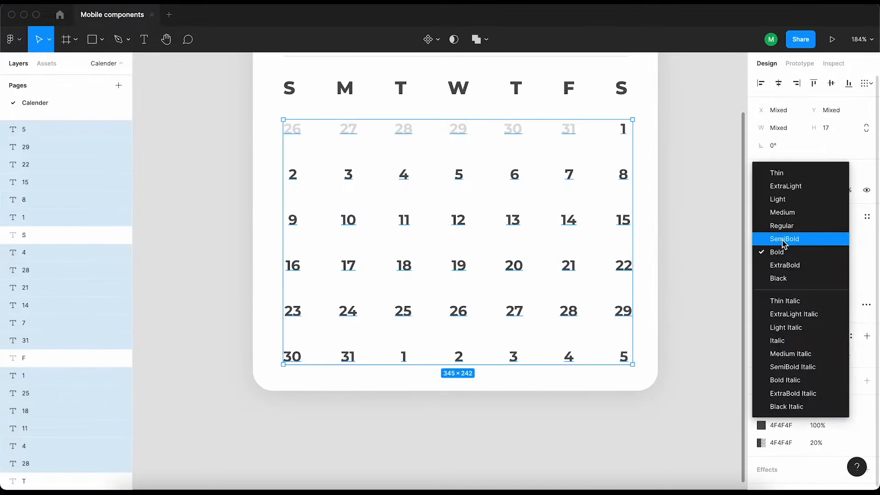
{"action": "left_click", "coordinate": [777, 238]}
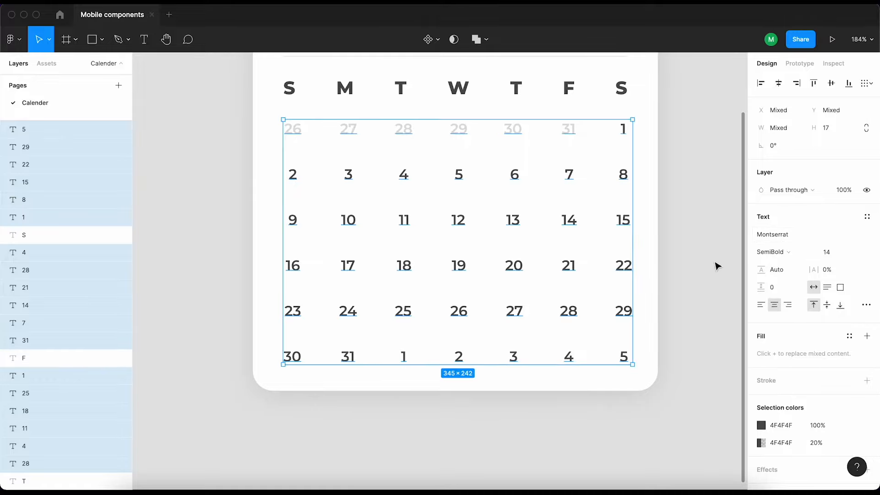
Tidy up the date numbers, set their horizontal spacing to 36 and check the grid's margins against the card.
{"action": "key", "text": "ctrl+alt+t"}
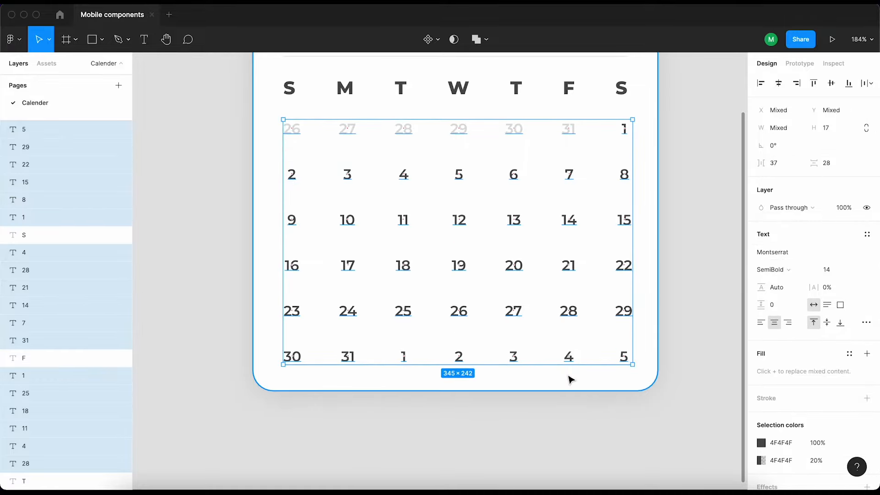
{"action": "left_click", "coordinate": [779, 163]}
{"action": "key", "text": "Down"}
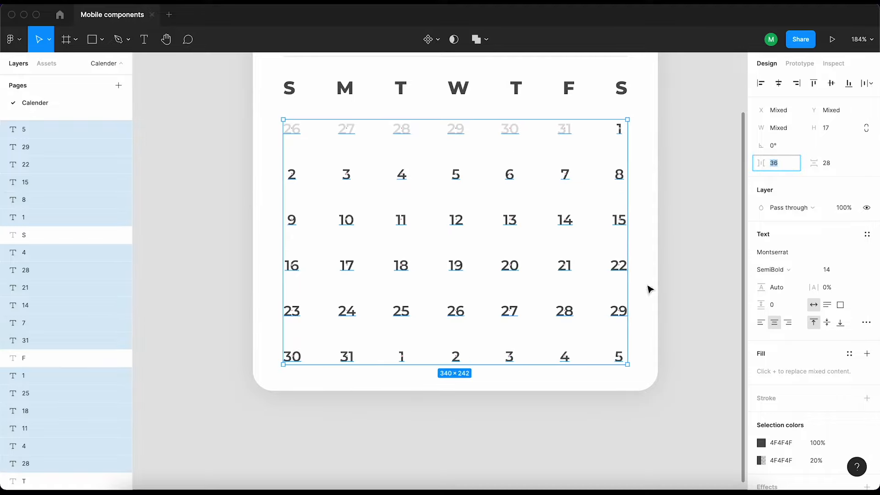
{"action": "key", "text": "alt"}
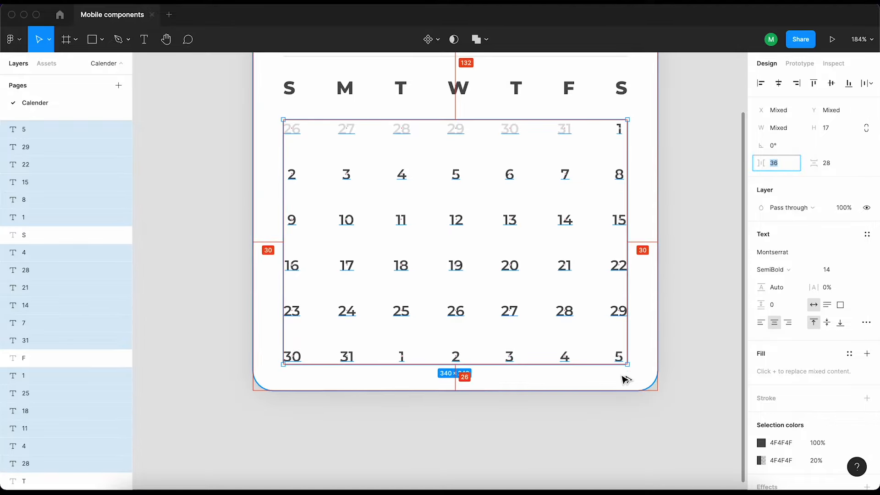
{"action": "key", "text": "Return"}
{"action": "key", "text": "alt"}
{"action": "key", "text": "Right"}
{"action": "key", "text": "alt"}
{"action": "key", "text": "alt"}
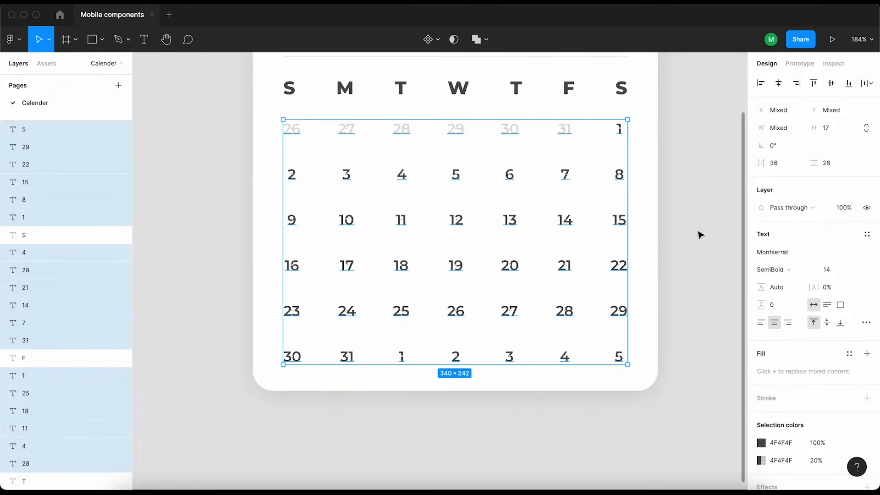
Nudge the last three date columns slightly to the right to line them up under T, F and S.
{"action": "left_click", "coordinate": [665, 111]}
{"action": "left_click_drag", "start_coordinate": [666, 110], "coordinate": [499, 383]}
{"action": "key", "text": "Right"}
{"action": "key", "text": "Right"}
{"action": "key", "text": "Right"}
{"action": "key", "text": "Right"}
{"action": "key", "text": "Right"}
{"action": "key", "text": "Right"}
{"action": "key", "text": "Right"}
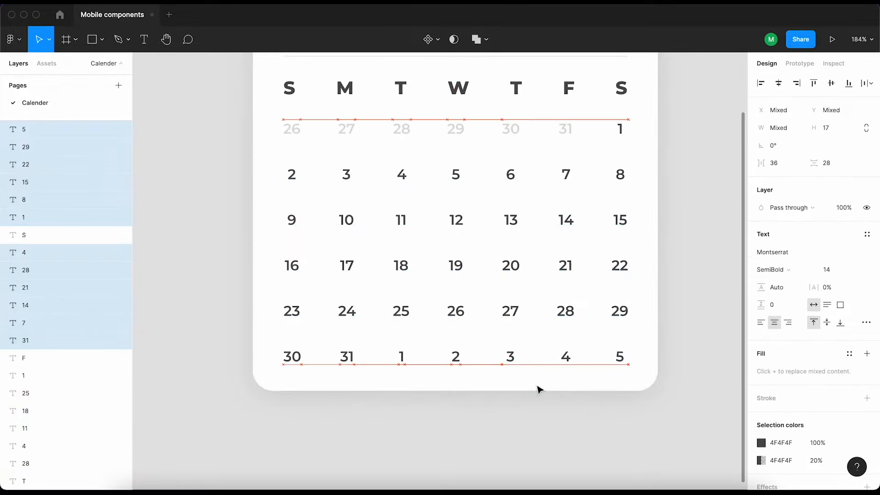
{"action": "key", "text": "Left"}
{"action": "key", "text": "Left"}
{"action": "key", "text": "Left"}
{"action": "key", "text": "Left"}
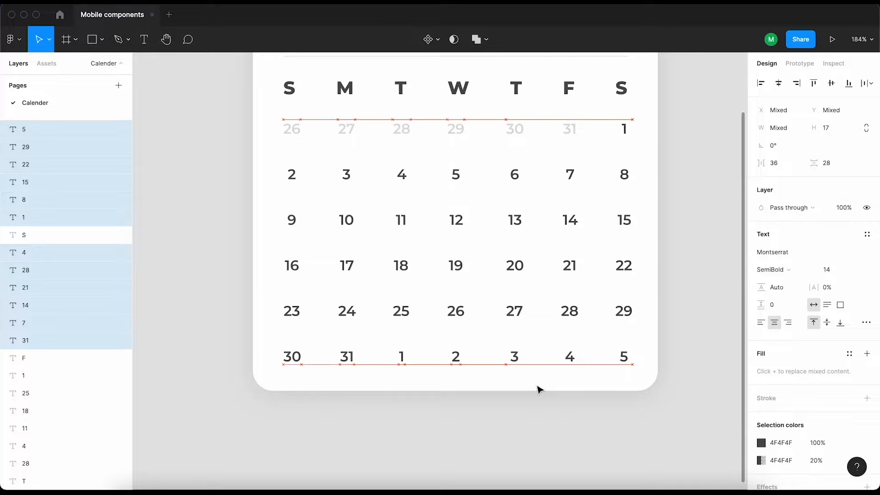
{"action": "left_click", "coordinate": [691, 243]}
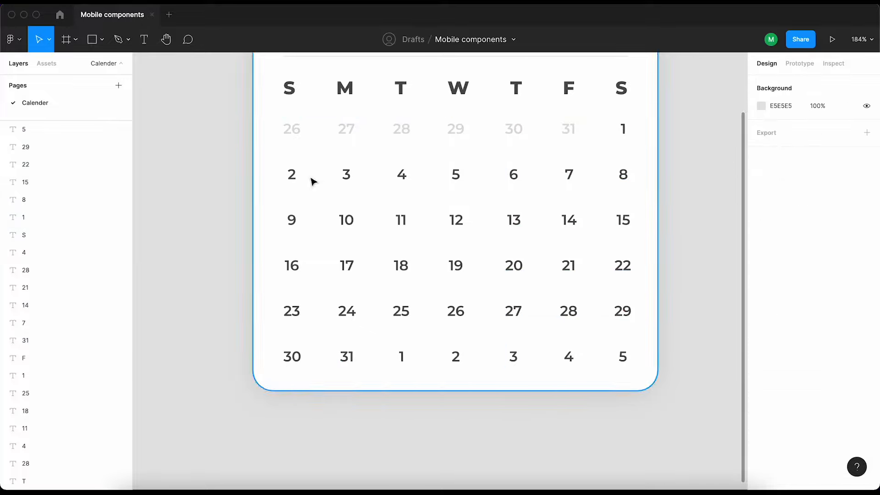
Fade the next month's dates 1 to 5 in the last row to 20% fill opacity.
{"action": "left_click", "coordinate": [407, 362]}
{"action": "left_click", "coordinate": [455, 360], "text": "shift"}
{"action": "left_click", "coordinate": [514, 357], "text": "shift"}
{"action": "left_click", "coordinate": [569, 357], "text": "shift"}
{"action": "left_click", "coordinate": [623, 357], "text": "shift"}
{"action": "left_click", "coordinate": [818, 354]}
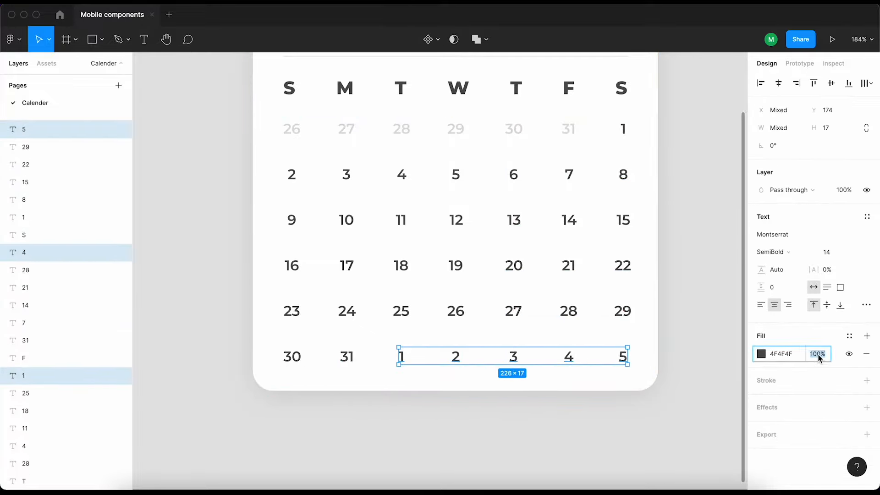
{"action": "type", "text": "20"}
{"action": "key", "text": "Return"}
{"action": "left_click", "coordinate": [683, 303]}
{"action": "left_click", "coordinate": [293, 131]}
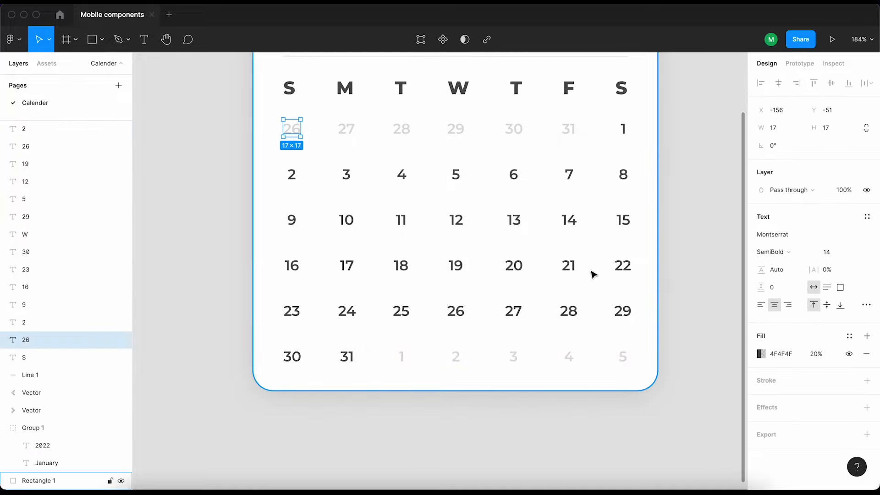
{"action": "left_click", "coordinate": [411, 394]}
Try wrapping the date 13 in an auto layout frame with padding 7.
{"action": "scroll", "coordinate": [431, 402], "scroll_direction": "up", "scroll_amount": 1}
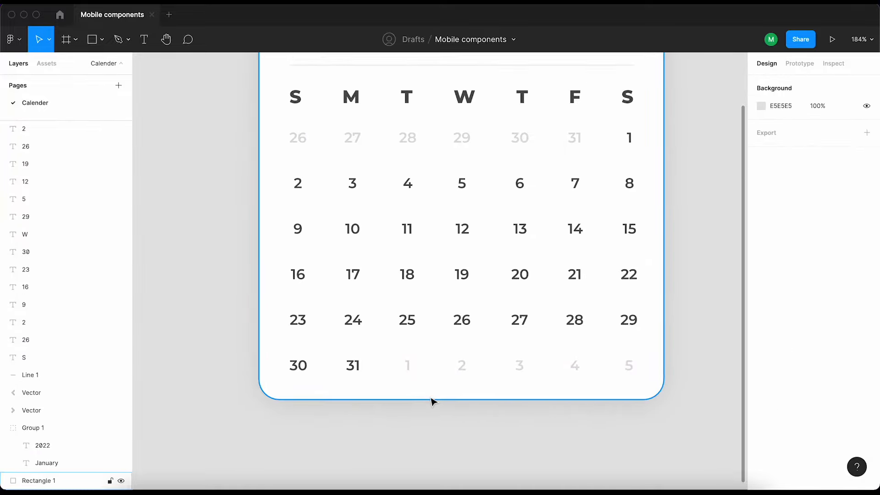
{"action": "key", "text": "o"}
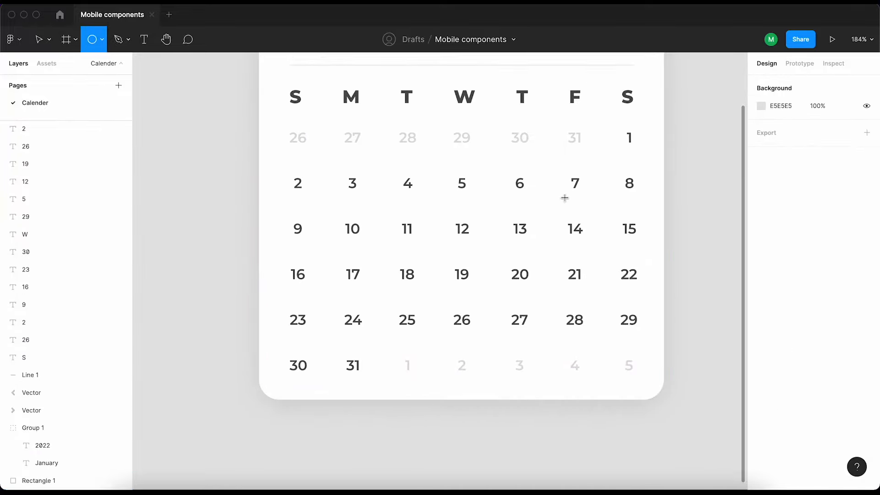
{"action": "key", "text": "v"}
{"action": "left_click", "coordinate": [525, 228]}
{"action": "key", "text": "shift+a"}
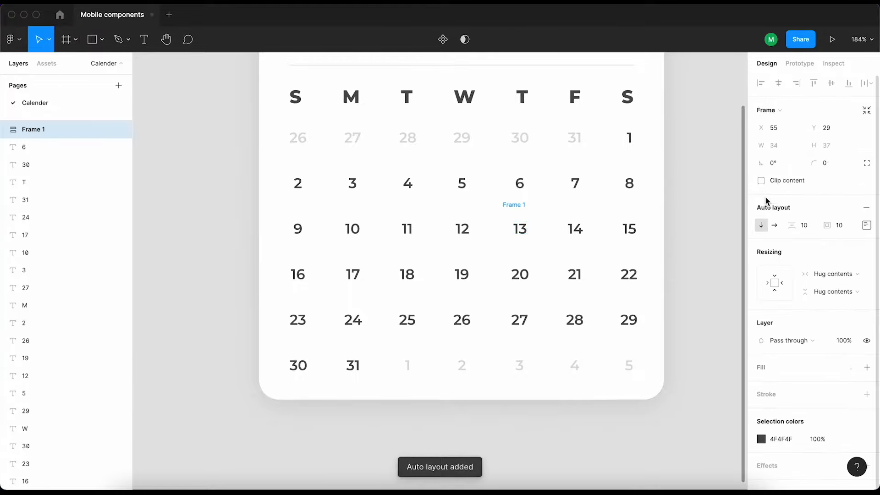
{"action": "left_click", "coordinate": [842, 227]}
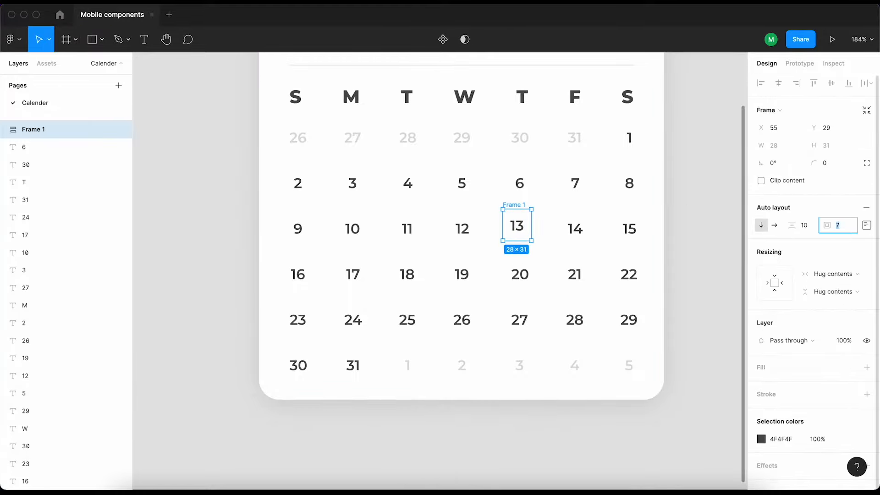
{"action": "key", "text": "ctrl+z"}
{"action": "left_click", "coordinate": [712, 248]}
{"action": "left_click", "coordinate": [522, 229]}
{"action": "left_click", "coordinate": [711, 221]}
Create a 30 × 30 circle and center it over the date 13.
{"action": "key", "text": "o"}
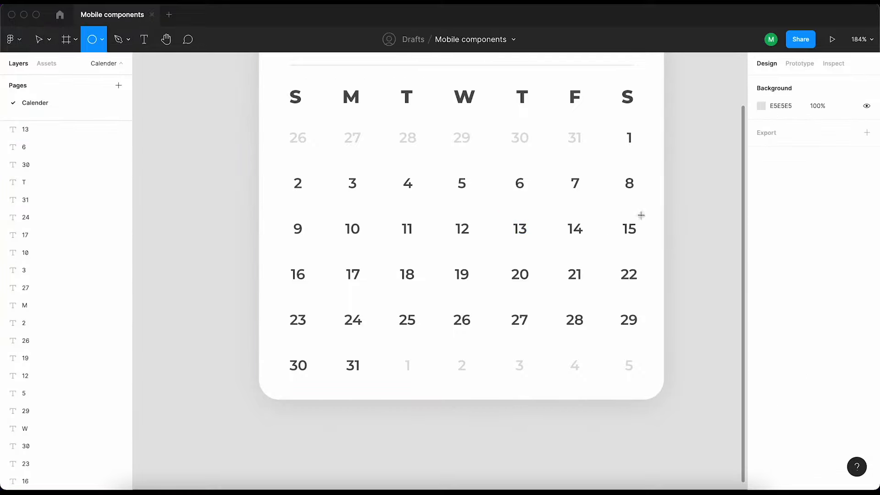
{"action": "left_click", "coordinate": [521, 229]}
{"action": "key", "text": "Return"}
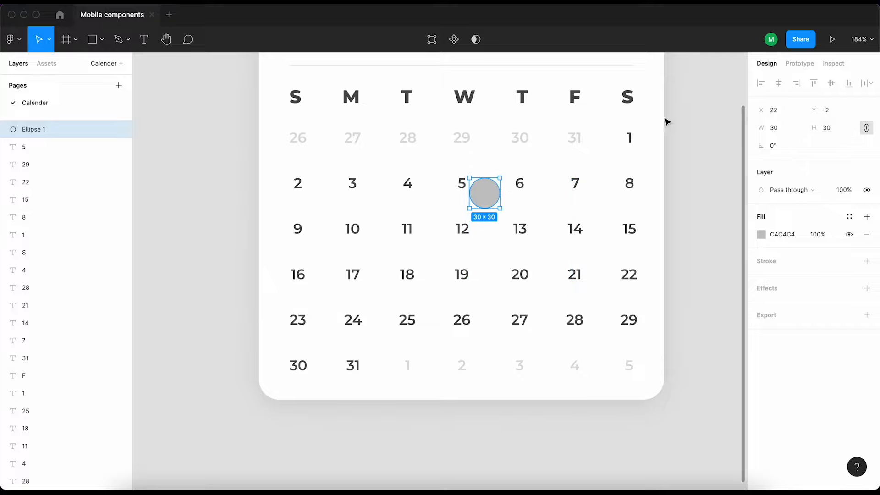
{"action": "left_click_drag", "start_coordinate": [483, 198], "coordinate": [520, 234]}
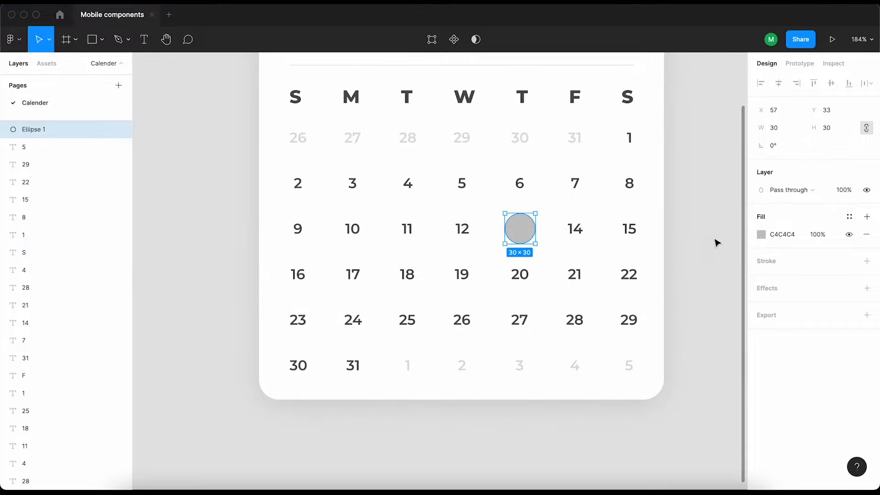
Move the circle down the layer order so it sits behind the date 13, just above the card background.
{"action": "key", "text": "super+bracketleft"}
{"action": "key", "text": "super+bracketleft"}
{"action": "key", "text": "super+bracketleft"}
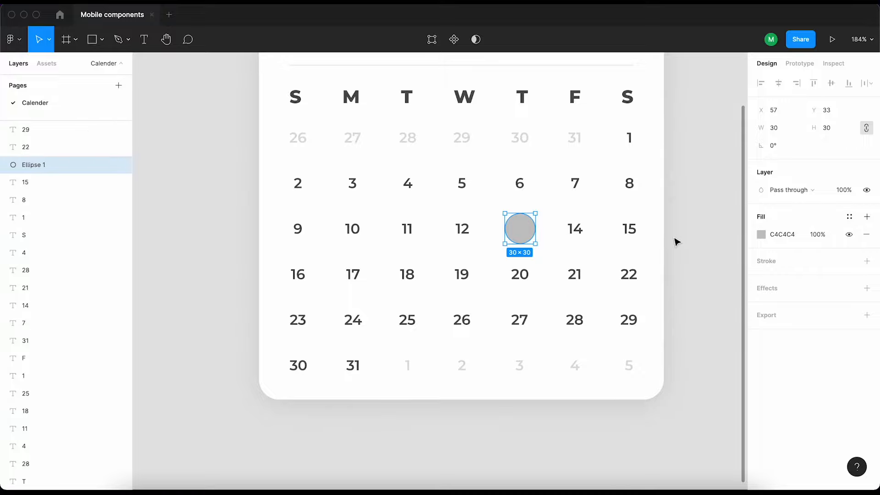
{"action": "key", "text": "super+bracketleft"}
{"action": "key", "text": "super+bracketleft"}
{"action": "key", "text": "super+bracketleft"}
{"action": "key", "text": "super+bracketleft"}
{"action": "key", "text": "bracketleft"}
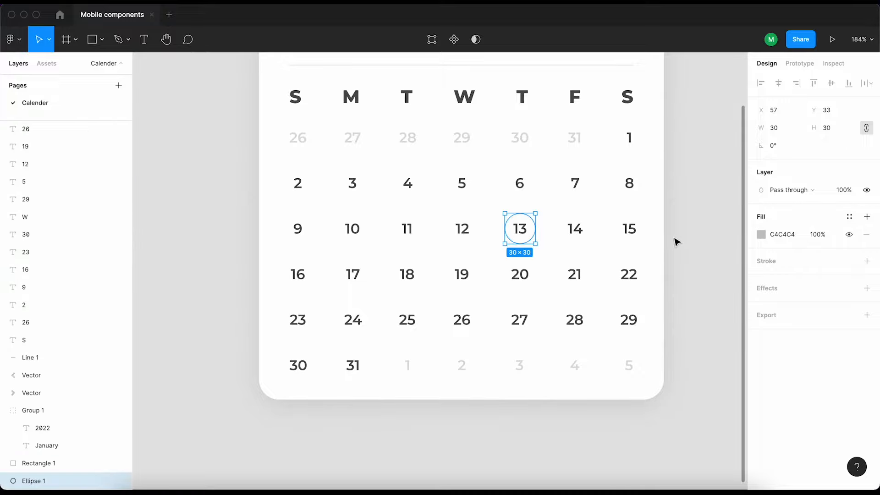
{"action": "key", "text": "super+bracketright"}
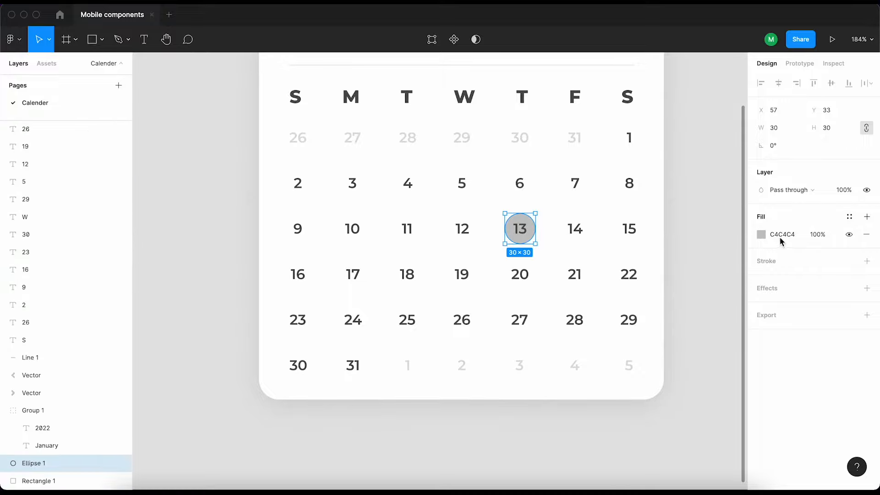
Hide the circle's fill and give it a 1 px inside stroke in 272727.
{"action": "left_click", "coordinate": [867, 261]}
{"action": "left_click", "coordinate": [849, 234]}
{"action": "left_click", "coordinate": [788, 279]}
{"action": "type", "text": "27"}
{"action": "key", "text": "Return"}
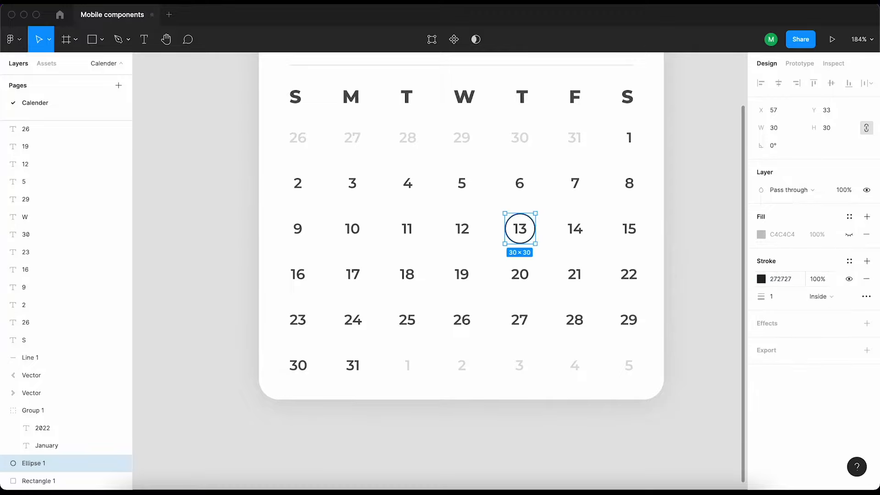
Try the stroke colors FFFFFF and F0F0F0 on the circle around the date 13.
{"action": "left_click", "coordinate": [721, 215]}
{"action": "left_click", "coordinate": [532, 239]}
{"action": "left_click", "coordinate": [773, 279]}
{"action": "type", "text": "f"}
{"action": "key", "text": "Return"}
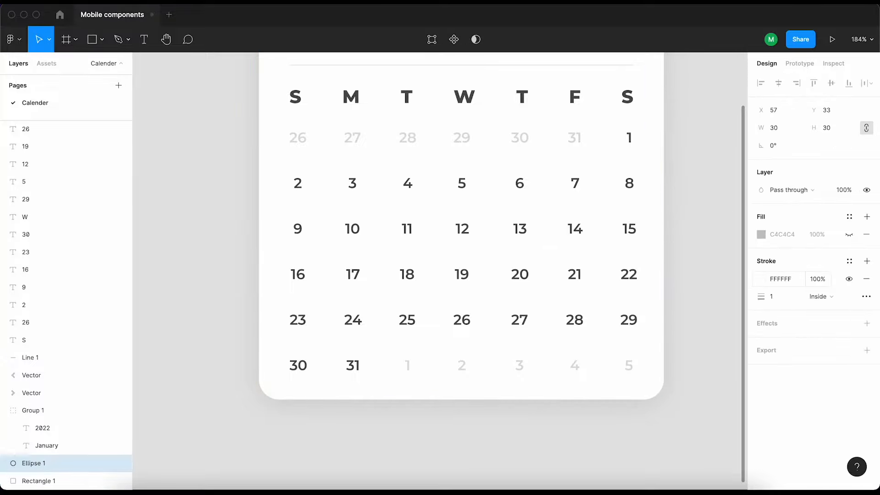
{"action": "left_click", "coordinate": [785, 279]}
{"action": "key", "text": "Return"}
Change the circle's stroke to the soft orange F4A477.
{"action": "left_click", "coordinate": [762, 279]}
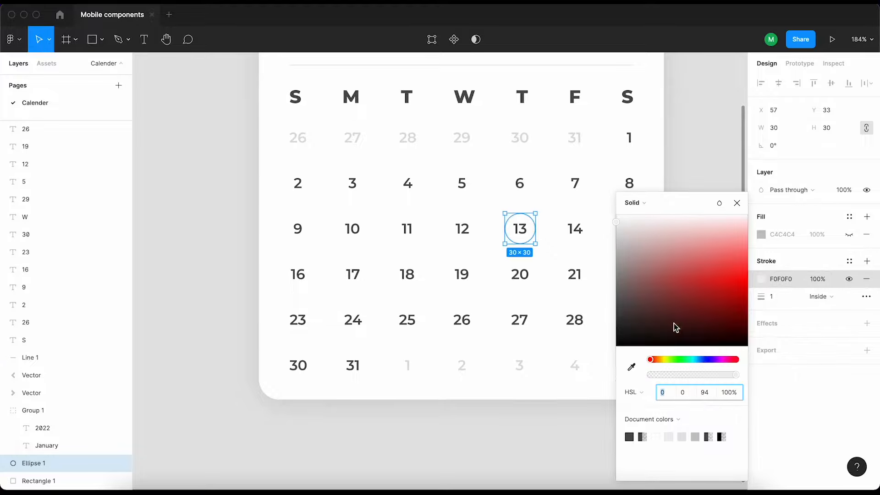
{"action": "left_click", "coordinate": [656, 360]}
{"action": "left_click_drag", "start_coordinate": [708, 248], "coordinate": [729, 258]}
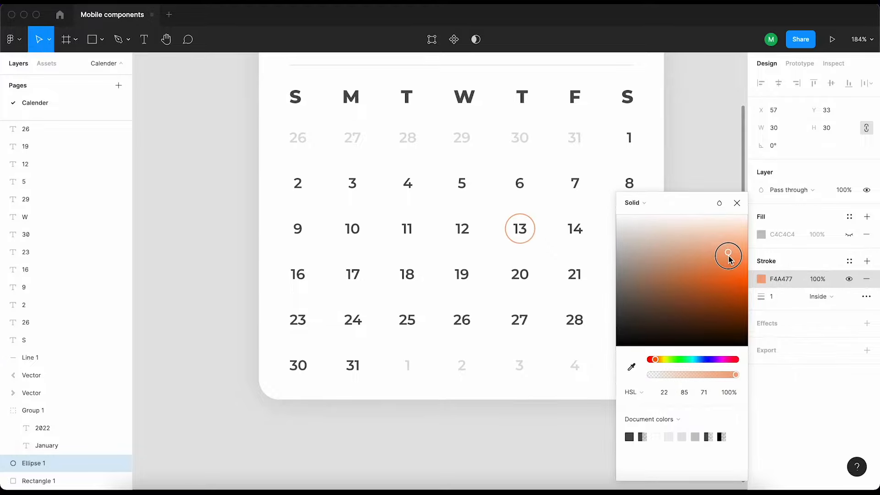
{"action": "left_click", "coordinate": [737, 203]}
{"action": "key", "text": "Escape"}
Copy the circle's stroke color F4A477 and apply it as the fill of the date 13.
{"action": "left_click", "coordinate": [522, 228]}
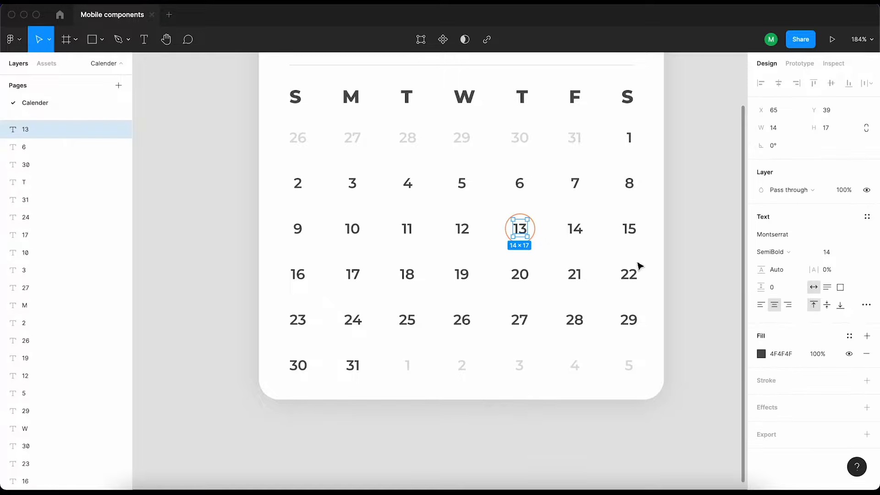
{"action": "left_click", "coordinate": [534, 233]}
{"action": "left_click", "coordinate": [788, 285]}
{"action": "key", "text": "ctrl+c"}
{"action": "left_click", "coordinate": [733, 269]}
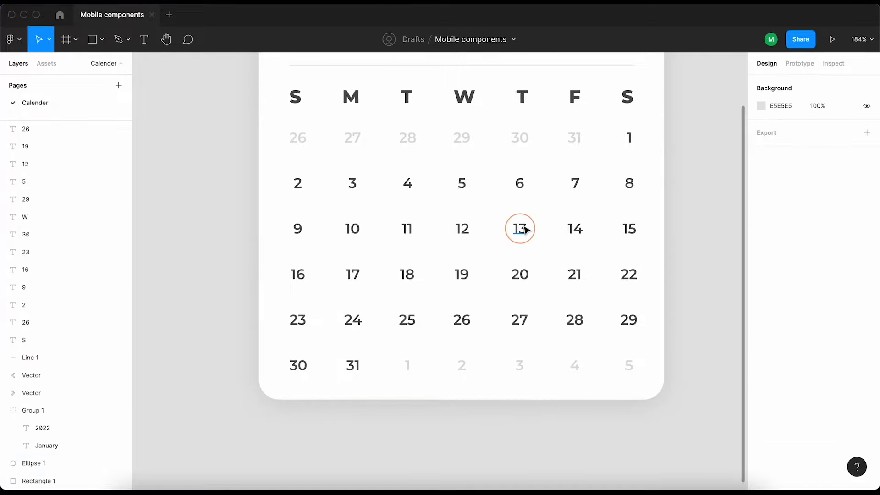
{"action": "left_click", "coordinate": [525, 230]}
{"action": "left_click", "coordinate": [778, 355]}
{"action": "key", "text": "ctrl+v"}
{"action": "key", "text": "Return"}
{"action": "left_click", "coordinate": [720, 255]}
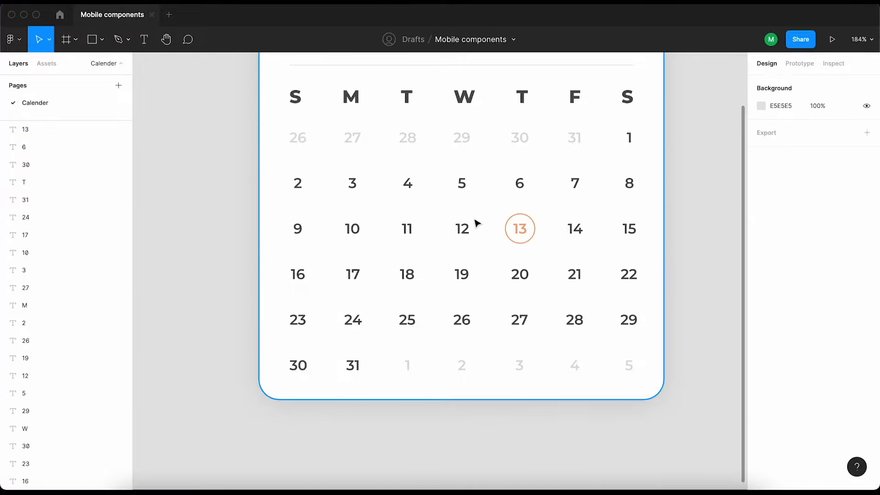
Increase the height of the calendar card's background rectangle to 404.
{"action": "scroll", "coordinate": [350, 253], "scroll_direction": "down", "scroll_amount": 3}
{"action": "left_click_drag", "start_coordinate": [614, 202], "coordinate": [634, 244]}
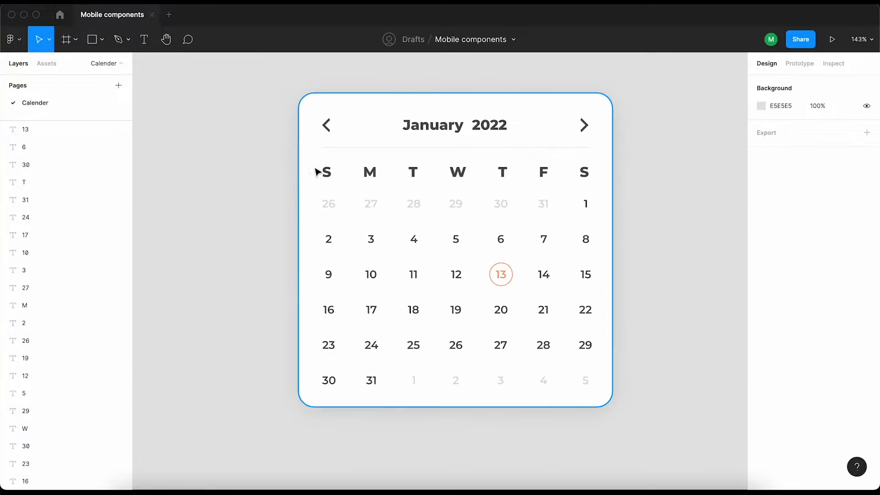
{"action": "scroll", "coordinate": [178, 312], "scroll_direction": "down", "scroll_amount": 1}
{"action": "left_click", "coordinate": [349, 398]}
{"action": "left_click", "coordinate": [369, 408]}
{"action": "left_click", "coordinate": [370, 400]}
{"action": "left_click", "coordinate": [841, 130]}
{"action": "key", "text": "Up"}
{"action": "key", "text": "Up"}
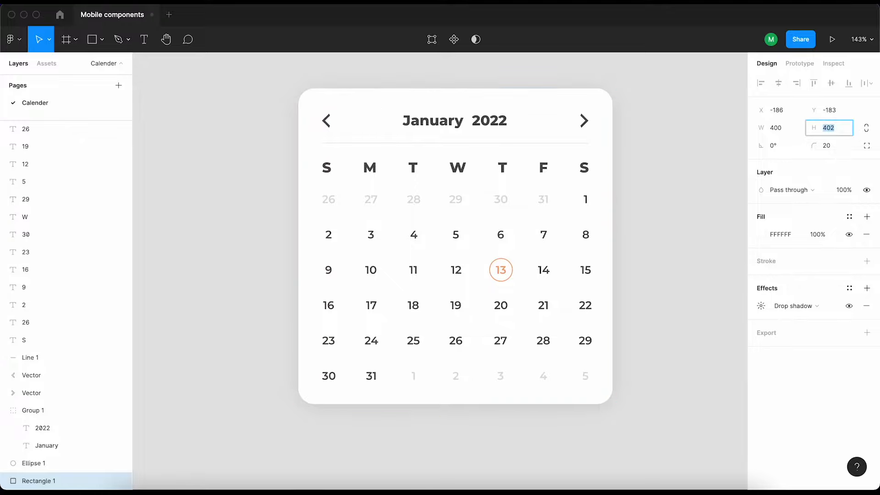
{"action": "left_click", "coordinate": [679, 284]}
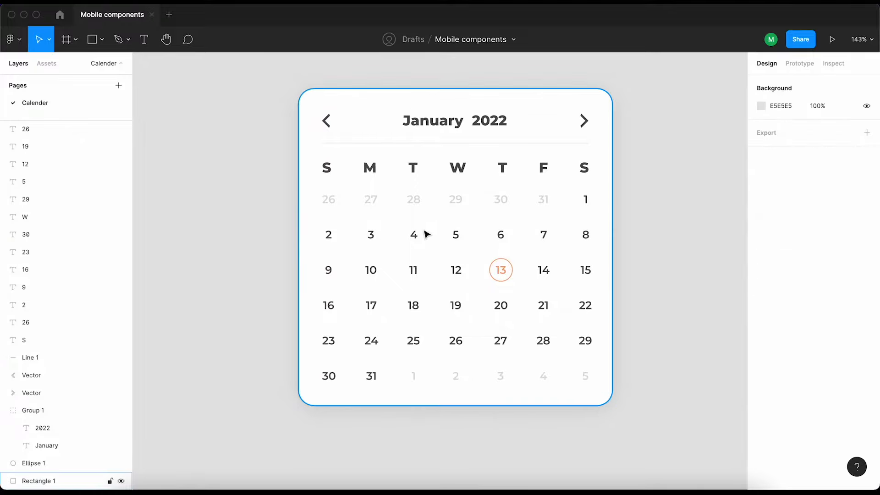
Select the whole calendar card and set the remaining semi-transparent 4F4F4F selection color to 20% opacity.
{"action": "left_click_drag", "start_coordinate": [269, 78], "coordinate": [656, 184]}
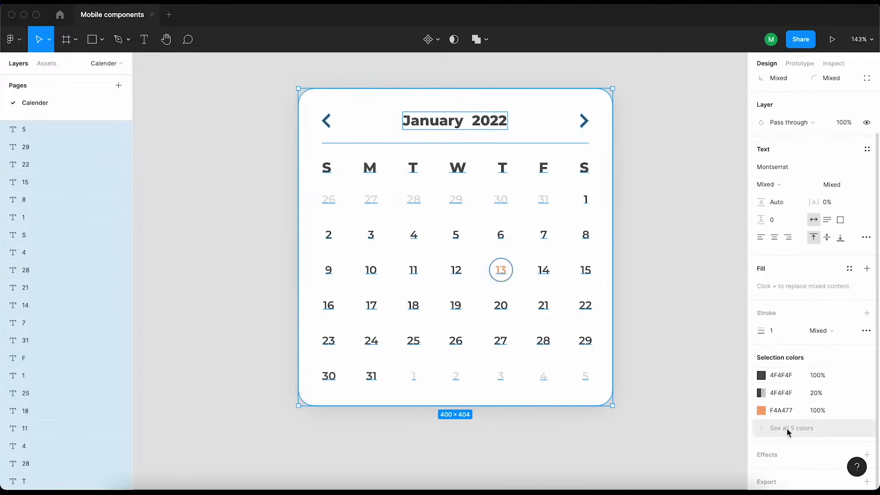
{"action": "left_click", "coordinate": [789, 428]}
{"action": "left_click", "coordinate": [816, 400]}
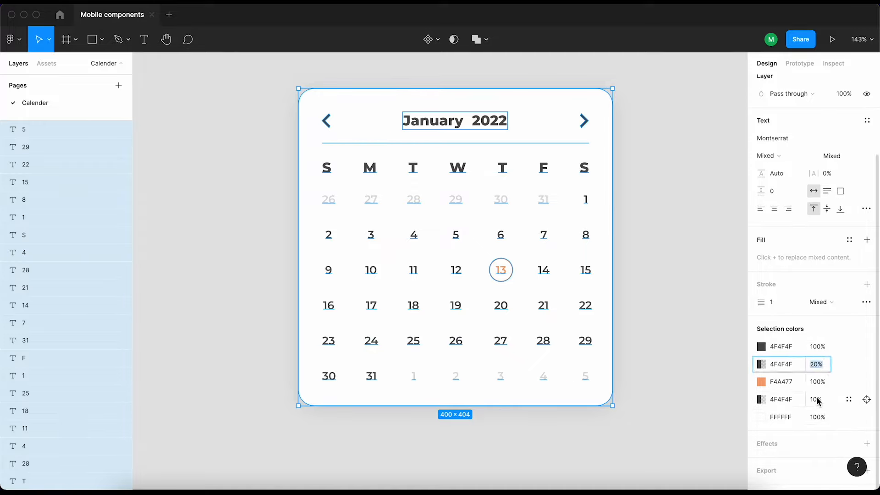
{"action": "type", "text": "20"}
{"action": "key", "text": "Return"}
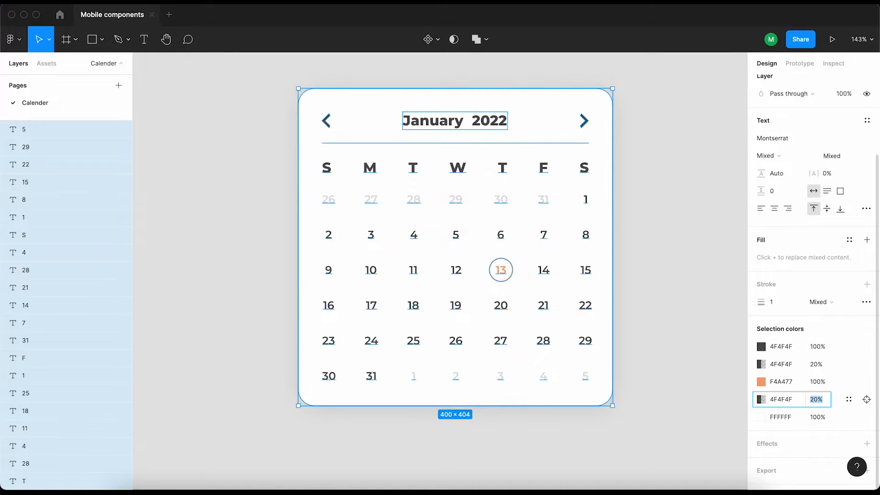
Create a color style named "Highlight - Light" from the card's F4A477 selection color.
{"action": "left_click", "coordinate": [848, 399]}
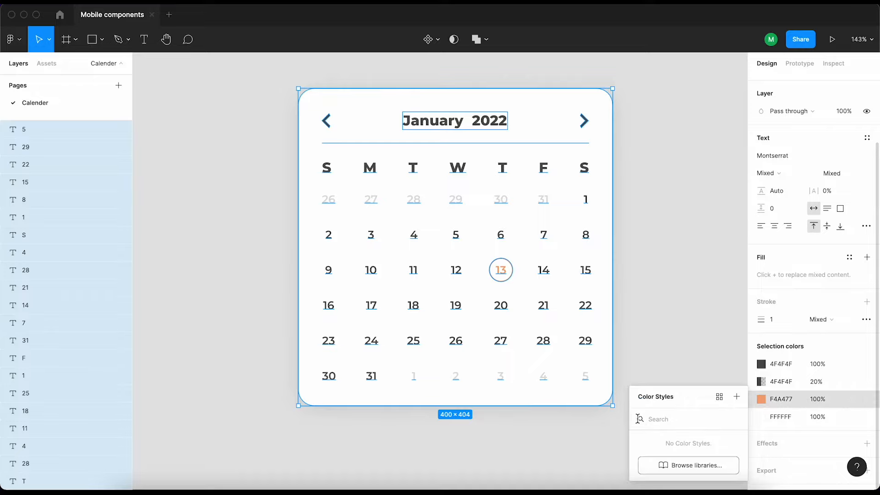
{"action": "left_click", "coordinate": [651, 418]}
{"action": "type", "text": "highlight- light"}
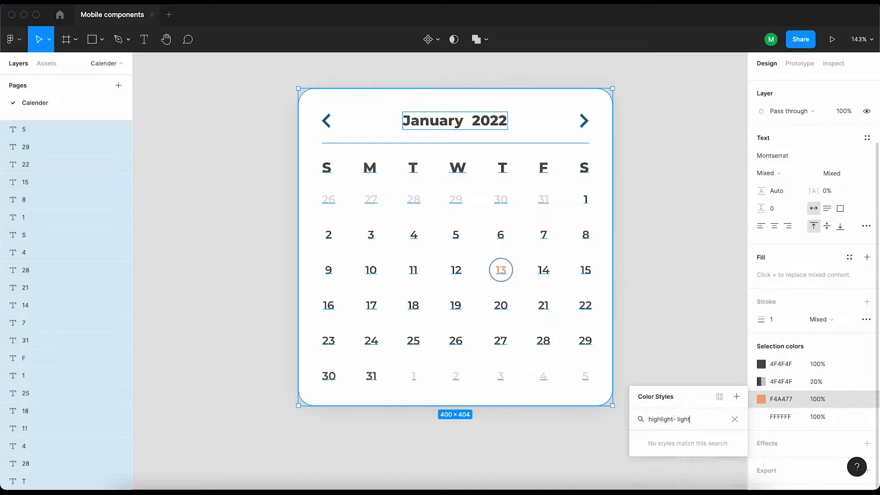
{"action": "left_click", "coordinate": [735, 397]}
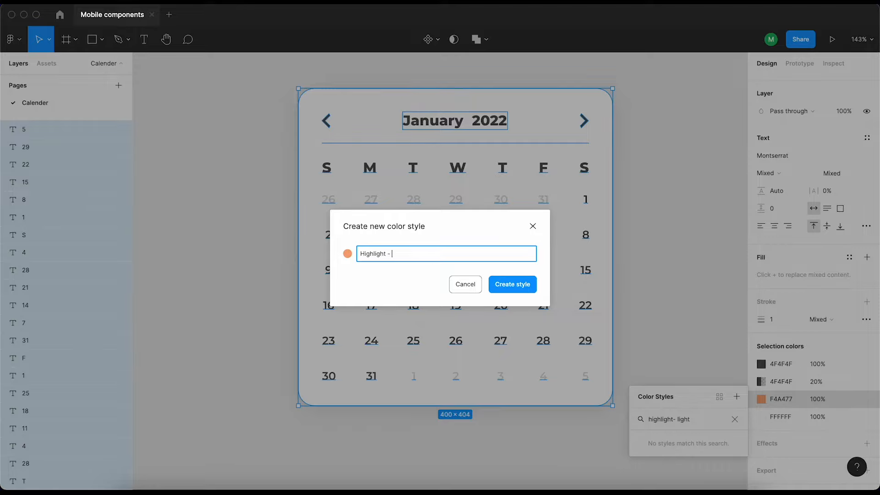
{"action": "type", "text": "Highlight - Light"}
{"action": "key", "text": "Return"}
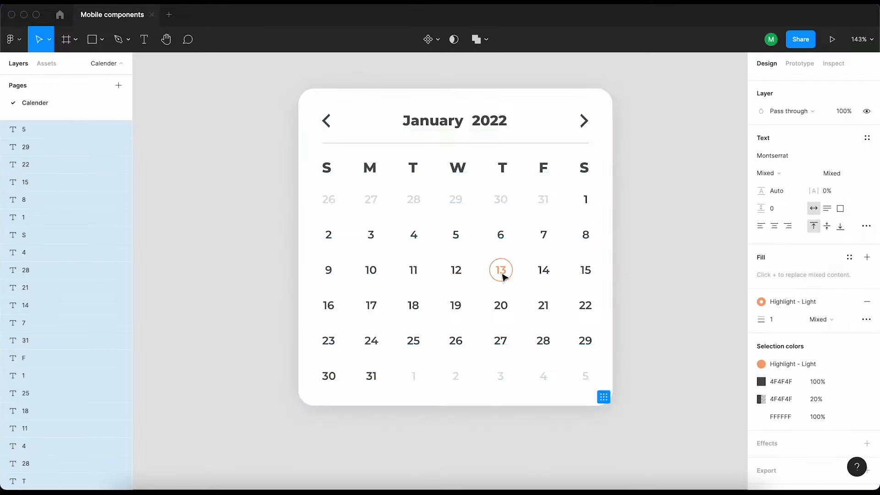
{"action": "type", "text": "Text color - light"}
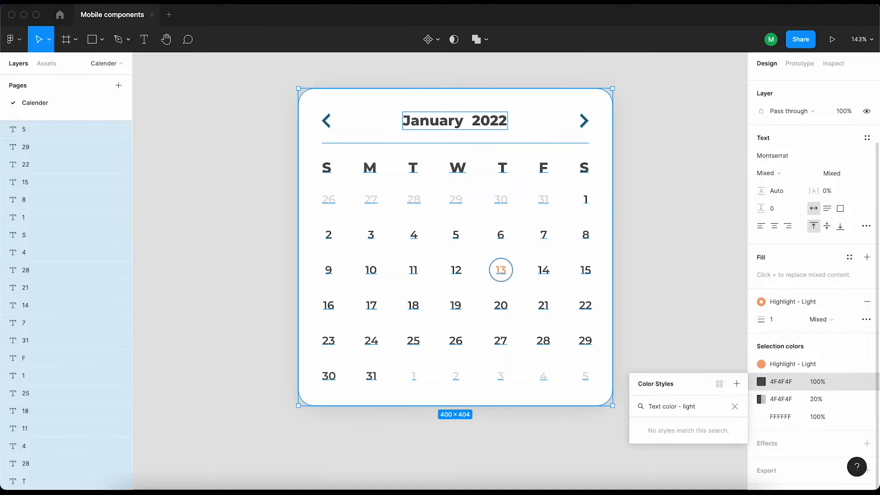
{"action": "left_click", "coordinate": [737, 384]}
{"action": "left_click", "coordinate": [533, 226]}
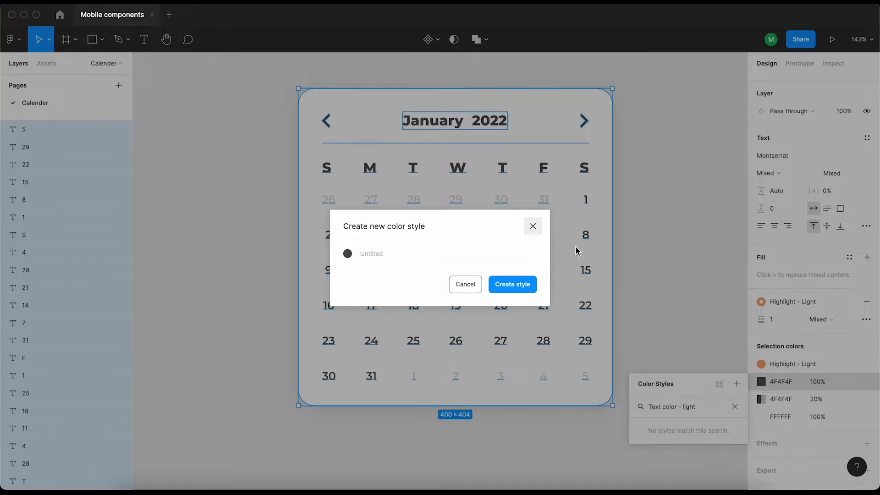
{"action": "left_click", "coordinate": [736, 384]}
{"action": "left_click", "coordinate": [532, 226]}
{"action": "left_click", "coordinate": [732, 405]}
{"action": "left_click", "coordinate": [741, 368]}
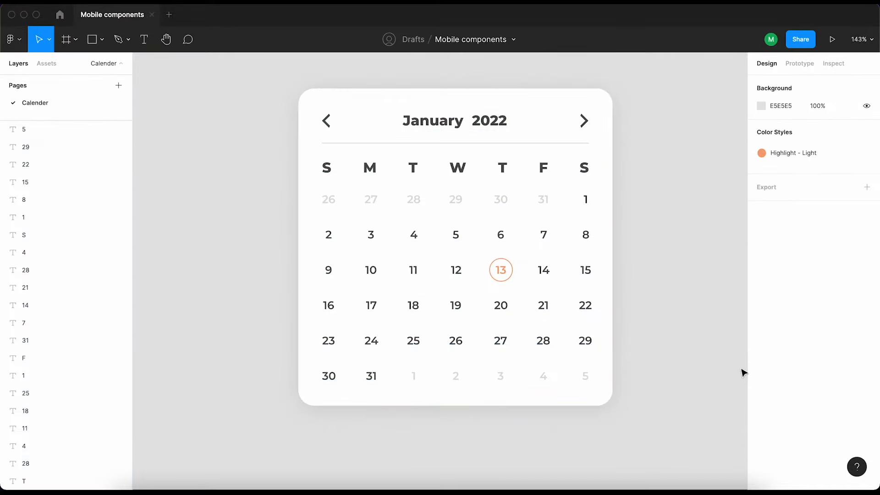
Select the whole card and create a color style named "Textcolor-light" from its 100% 4F4F4F color.
{"action": "left_click_drag", "start_coordinate": [284, 86], "coordinate": [621, 400]}
{"action": "scroll", "coordinate": [842, 386], "scroll_direction": "down", "scroll_amount": 2}
{"action": "left_click", "coordinate": [849, 381]}
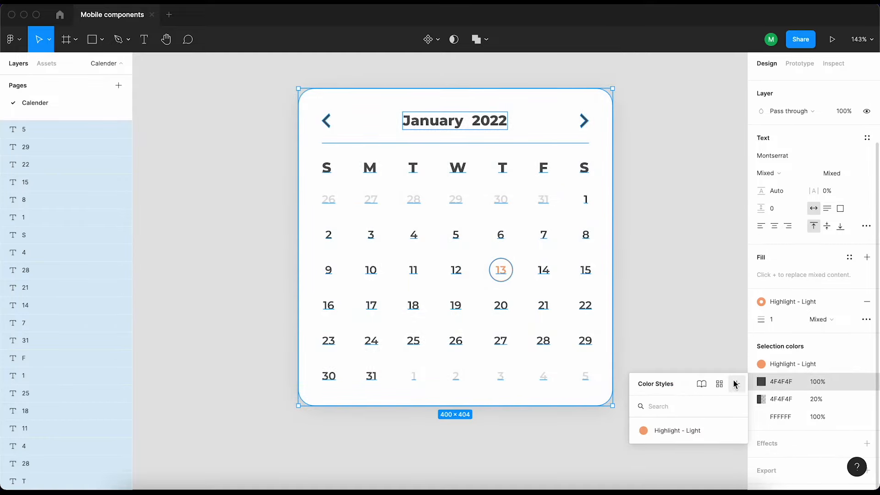
{"action": "left_click", "coordinate": [737, 384]}
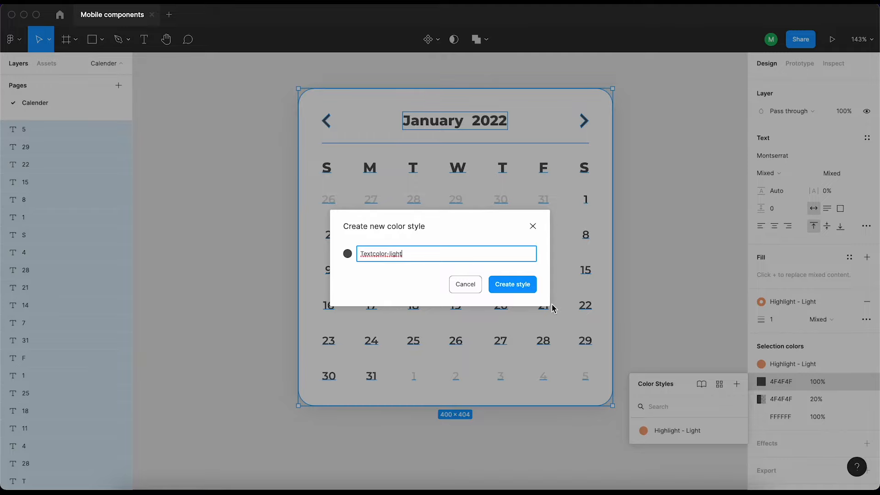
{"action": "left_click", "coordinate": [510, 285]}
{"action": "left_click", "coordinate": [849, 399]}
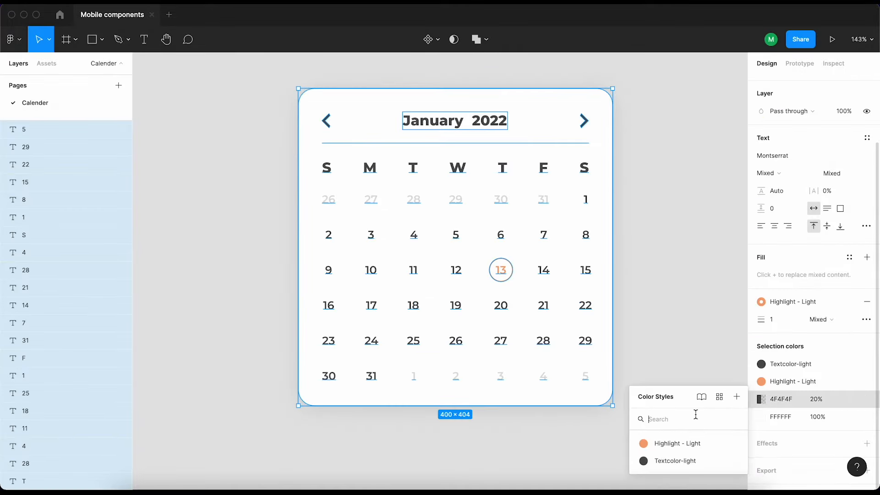
{"action": "type", "text": "TextColor2 -"}
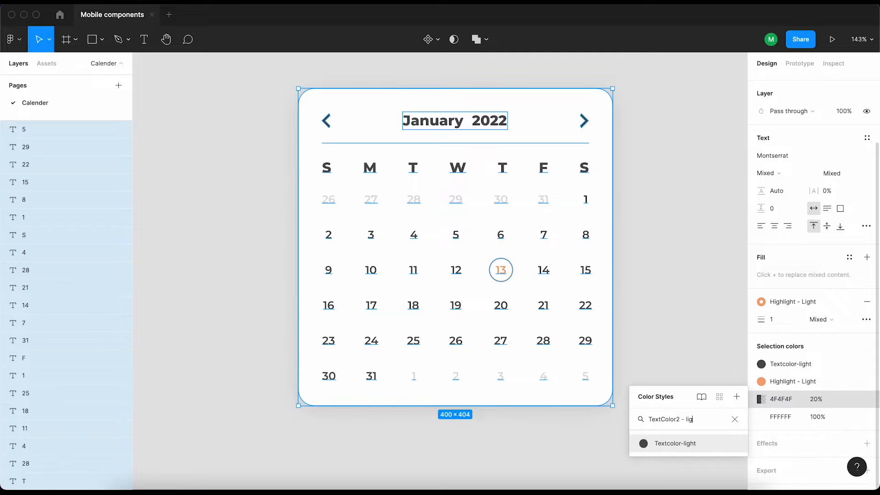
{"action": "left_click", "coordinate": [686, 333]}
Select the whole card and create a color style named "TextColor2 - Light" from its 20% 4F4F4F color.
{"action": "left_click_drag", "start_coordinate": [264, 80], "coordinate": [626, 417]}
{"action": "scroll", "coordinate": [816, 431], "scroll_direction": "down", "scroll_amount": 3}
{"action": "left_click", "coordinate": [849, 412]}
{"action": "left_click", "coordinate": [737, 396]}
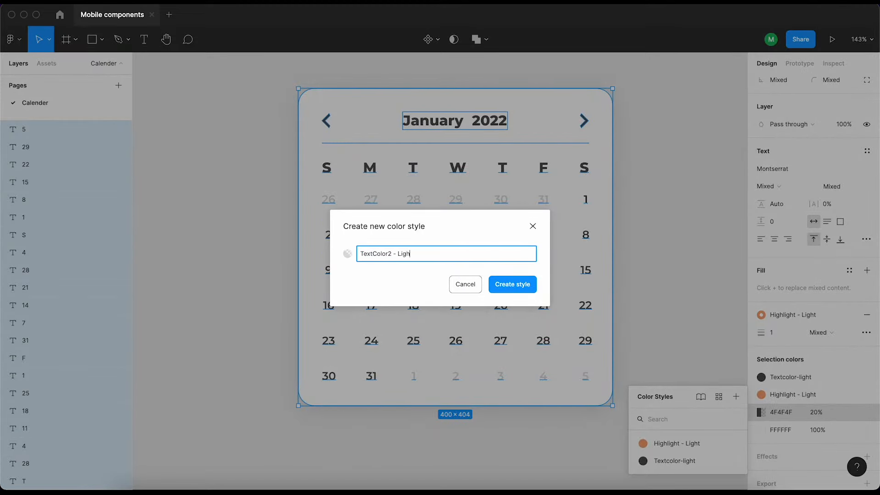
{"action": "left_click", "coordinate": [529, 289]}
{"action": "left_click", "coordinate": [624, 255]}
Duplicate the entire calendar card and place the copy beside the original on its right.
{"action": "scroll", "coordinate": [491, 250], "scroll_direction": "down", "scroll_amount": 5}
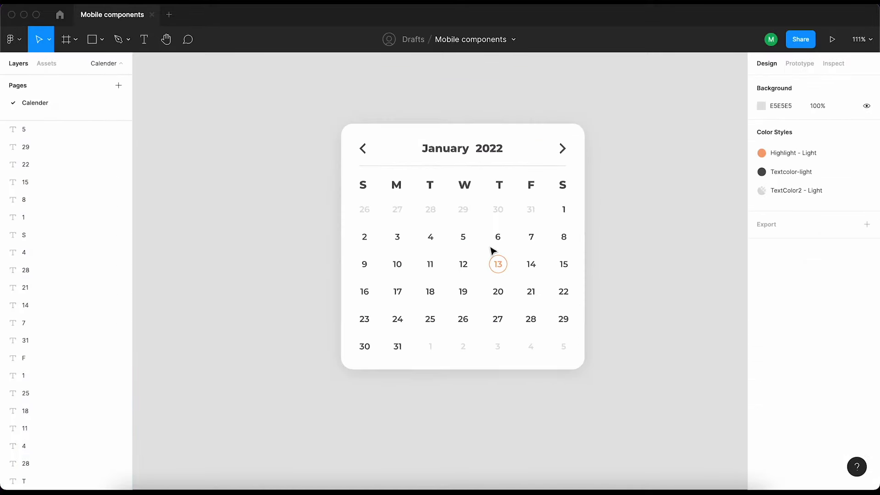
{"action": "left_click_drag", "start_coordinate": [623, 239], "coordinate": [565, 245]}
{"action": "scroll", "coordinate": [521, 243], "scroll_direction": "up", "scroll_amount": 3}
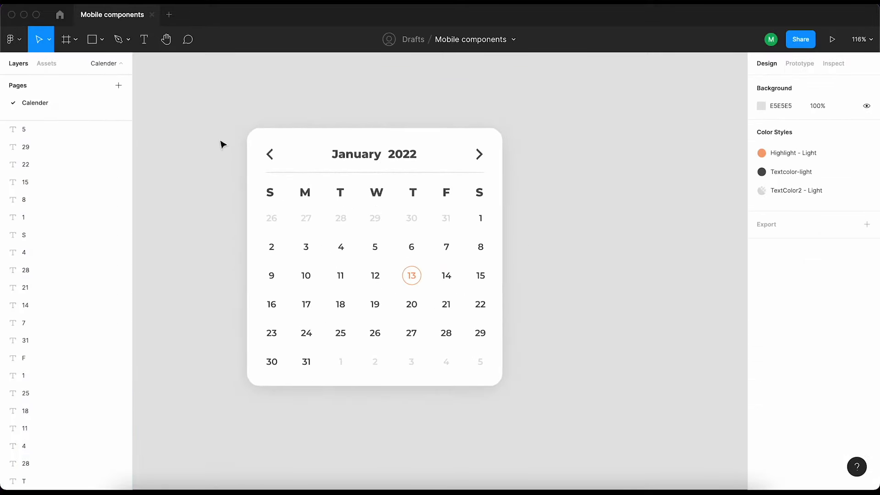
{"action": "left_click_drag", "start_coordinate": [225, 112], "coordinate": [545, 422]}
{"action": "key", "text": "ctrl+d"}
{"action": "left_click_drag", "start_coordinate": [393, 291], "coordinate": [644, 305]}
Create a color style named "BG" from the fill of the original card's background rectangle.
{"action": "left_click_drag", "start_coordinate": [585, 415], "coordinate": [533, 402]}
{"action": "left_click", "coordinate": [419, 369]}
{"action": "left_click", "coordinate": [849, 216]}
{"action": "left_click", "coordinate": [862, 236]}
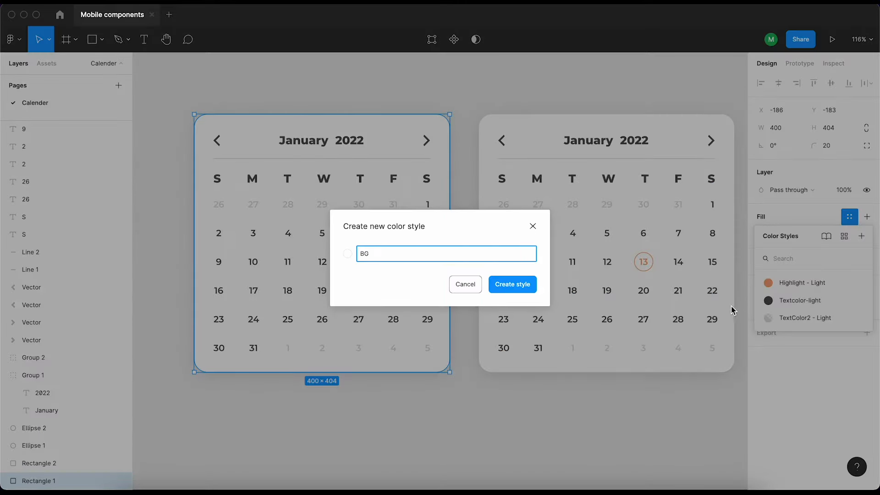
{"action": "type", "text": "BG"}
{"action": "left_click", "coordinate": [530, 289]}
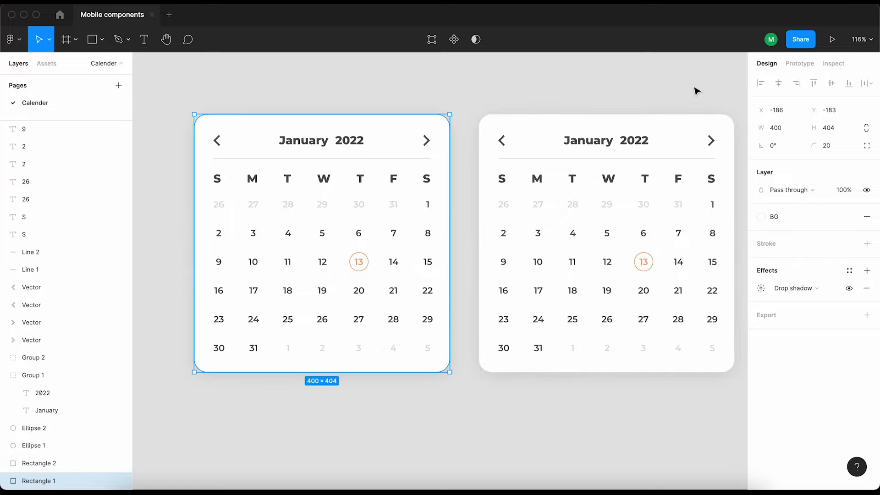
Rename the BG color style as "BG - Light".
{"action": "left_click", "coordinate": [696, 91]}
{"action": "left_click", "coordinate": [871, 209]}
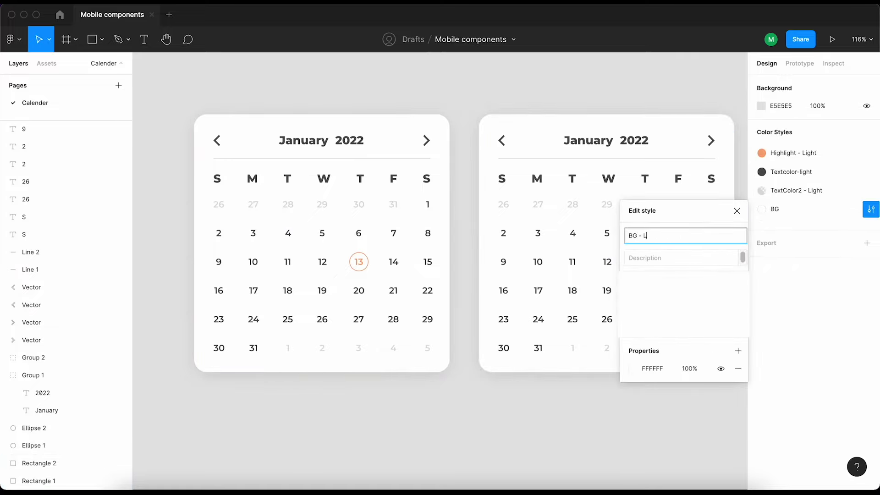
{"action": "key", "text": "Escape"}
Apply the Textcolor-light style to the fill of the duplicated card's background rectangle.
{"action": "scroll", "coordinate": [473, 339], "scroll_direction": "right", "scroll_amount": 4}
{"action": "scroll", "coordinate": [473, 339], "scroll_direction": "down", "scroll_amount": 1}
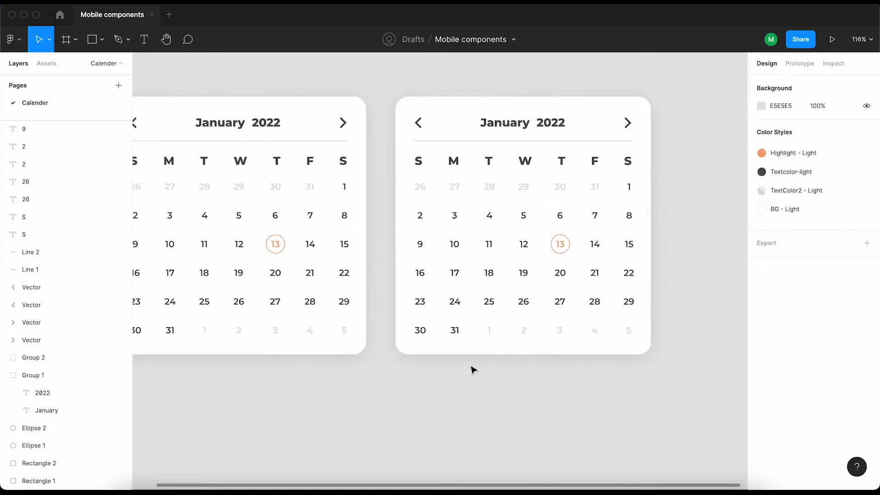
{"action": "left_click", "coordinate": [472, 355]}
{"action": "left_click", "coordinate": [850, 218]}
{"action": "left_click", "coordinate": [811, 301]}
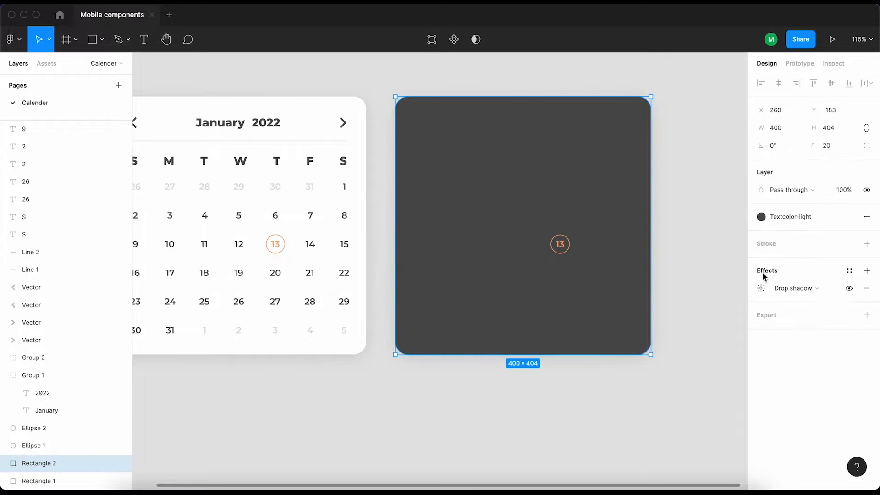
Select the dark card's contents without its background and replace their Textcolor-light color with BG - Light.
{"action": "left_click", "coordinate": [681, 239]}
{"action": "left_click_drag", "start_coordinate": [387, 83], "coordinate": [664, 345]}
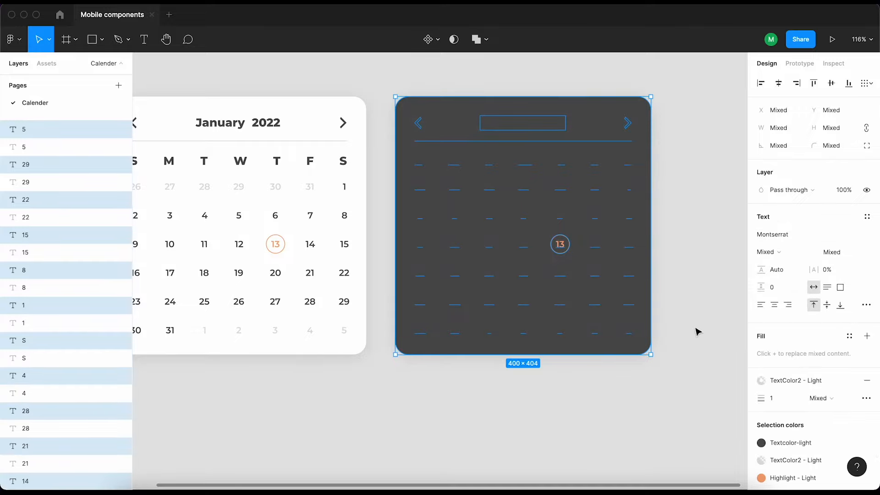
{"action": "left_click", "coordinate": [701, 327]}
{"action": "left_click_drag", "start_coordinate": [381, 85], "coordinate": [667, 355]}
{"action": "left_click", "coordinate": [627, 351], "text": "shift"}
{"action": "left_click", "coordinate": [762, 382]}
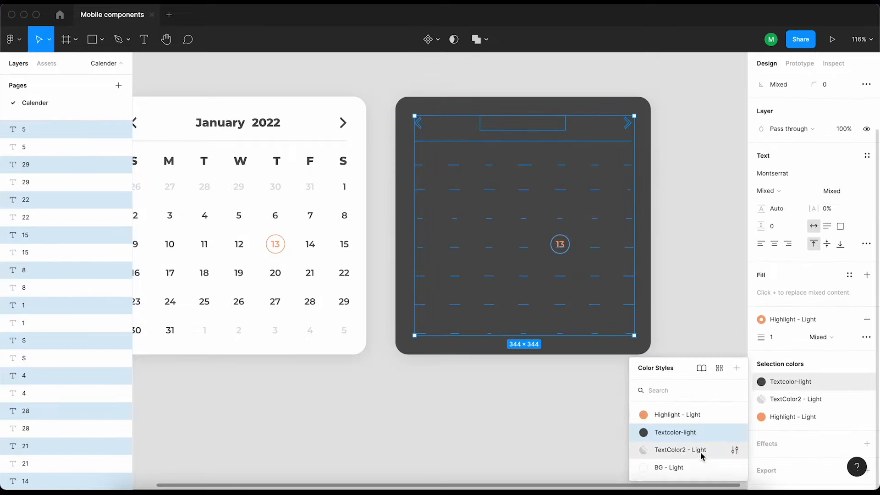
{"action": "left_click", "coordinate": [702, 453]}
{"action": "left_click", "coordinate": [680, 237]}
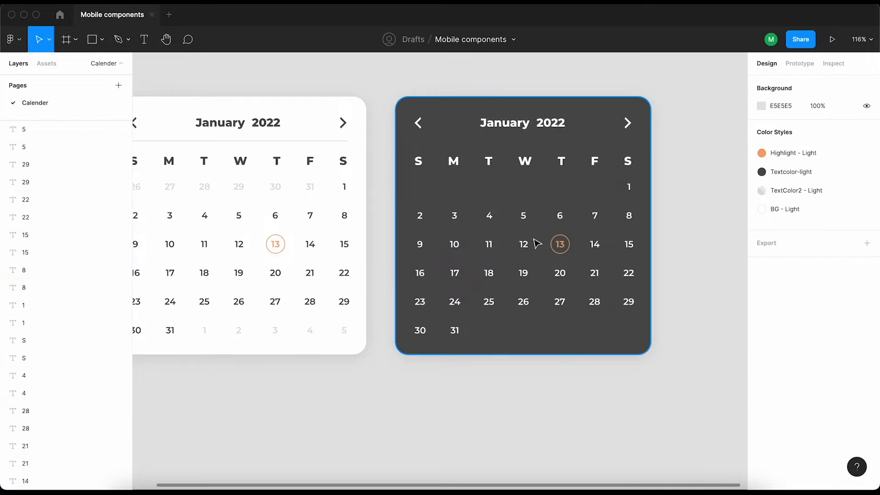
Replace the TextColor2 - Light color across the dark card with the BG - Light style.
{"action": "left_click_drag", "start_coordinate": [389, 83], "coordinate": [683, 385]}
{"action": "scroll", "coordinate": [789, 377], "scroll_direction": "down", "scroll_amount": 3}
{"action": "left_click", "coordinate": [797, 382]}
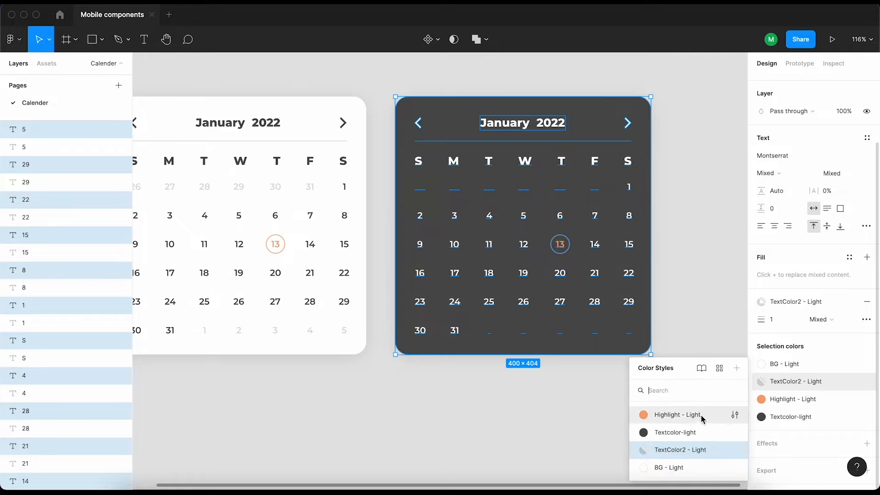
{"action": "left_click", "coordinate": [691, 467]}
{"action": "left_click", "coordinate": [669, 199]}
Select the dark card's adjacent-month dates in the first and last rows, detach their fill style and set the FFFFFF fill to 20% opacity.
{"action": "left_click", "coordinate": [423, 187]}
{"action": "left_click", "coordinate": [445, 187], "text": "shift"}
{"action": "left_click", "coordinate": [454, 187], "text": "shift"}
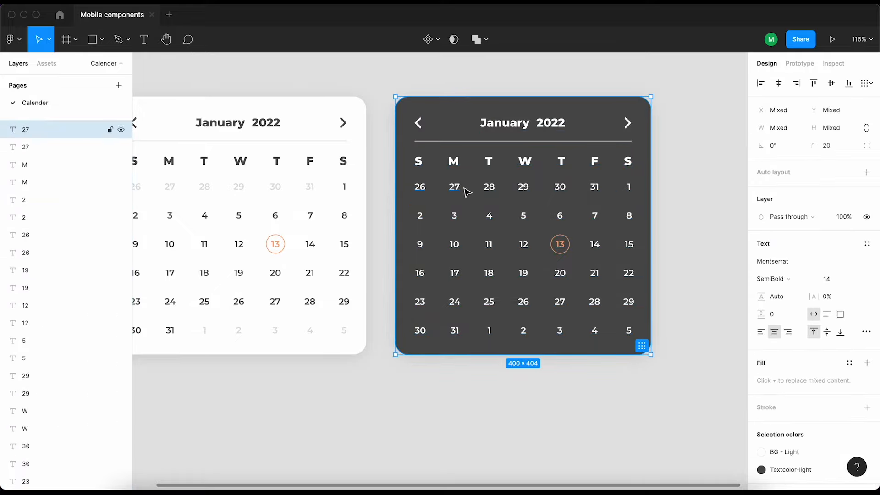
{"action": "left_click", "coordinate": [467, 191], "text": "shift"}
{"action": "left_click", "coordinate": [489, 188], "text": "shift"}
{"action": "left_click", "coordinate": [523, 188], "text": "shift"}
{"action": "left_click", "coordinate": [559, 188], "text": "shift"}
{"action": "left_click", "coordinate": [594, 188], "text": "shift"}
{"action": "left_click", "coordinate": [489, 331], "text": "shift"}
{"action": "left_click", "coordinate": [522, 330], "text": "shift"}
{"action": "left_click", "coordinate": [559, 331], "text": "shift"}
{"action": "left_click", "coordinate": [629, 330], "text": "shift"}
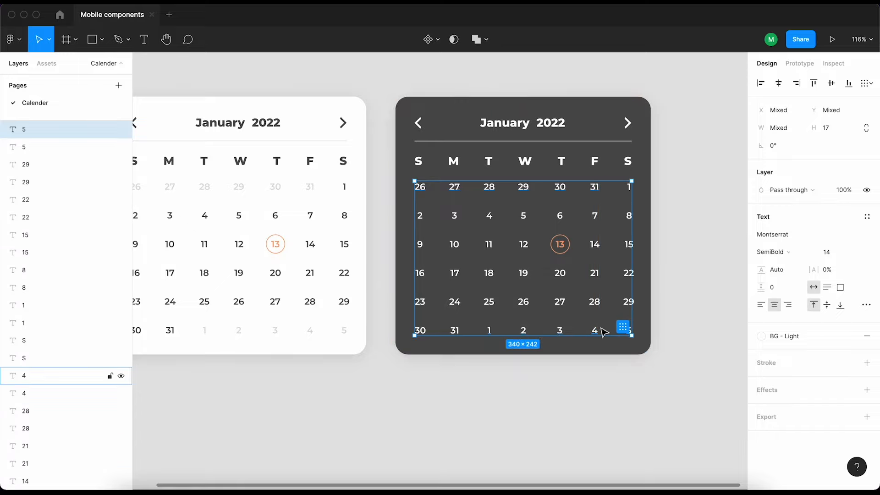
{"action": "left_click", "coordinate": [849, 336]}
{"action": "left_click", "coordinate": [820, 354]}
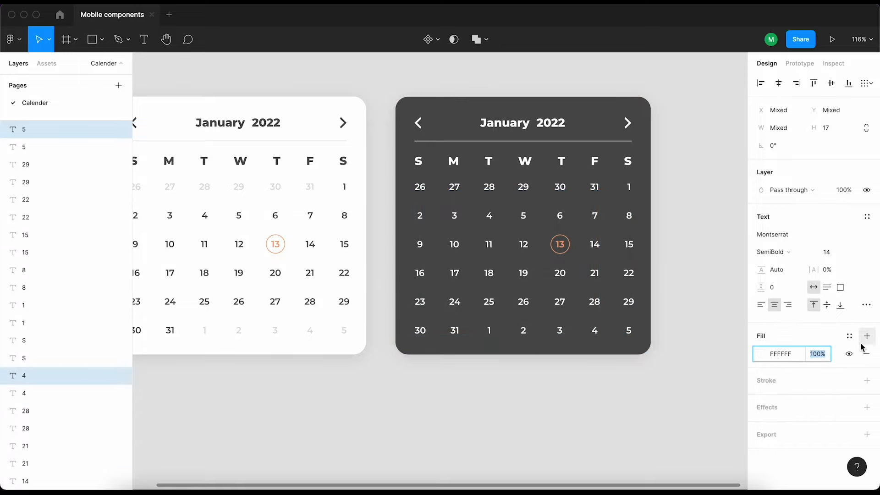
{"action": "type", "text": "20"}
{"action": "key", "text": "Return"}
{"action": "left_click", "coordinate": [709, 187]}
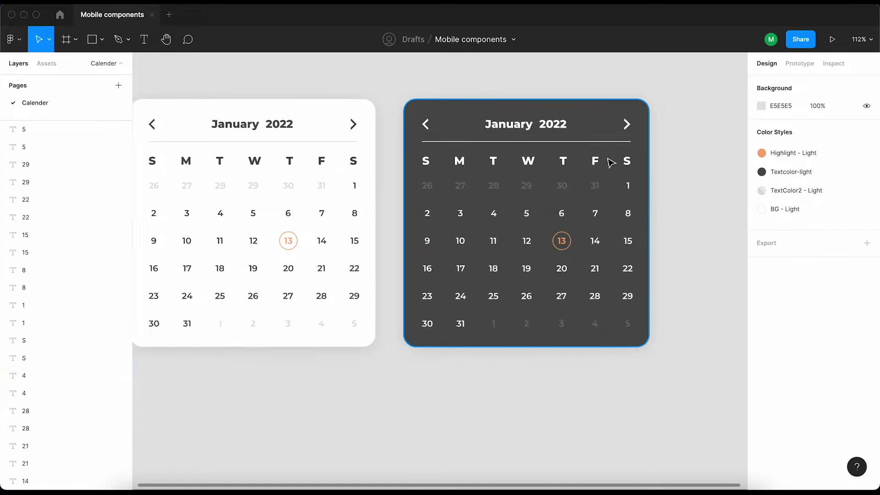
Group all elements of the dark card, and group all elements of the light card separately.
{"action": "scroll", "coordinate": [611, 161], "scroll_direction": "down", "scroll_amount": 5}
{"action": "left_click_drag", "start_coordinate": [450, 103], "coordinate": [661, 335]}
{"action": "left_click_drag", "start_coordinate": [239, 97], "coordinate": [448, 328]}
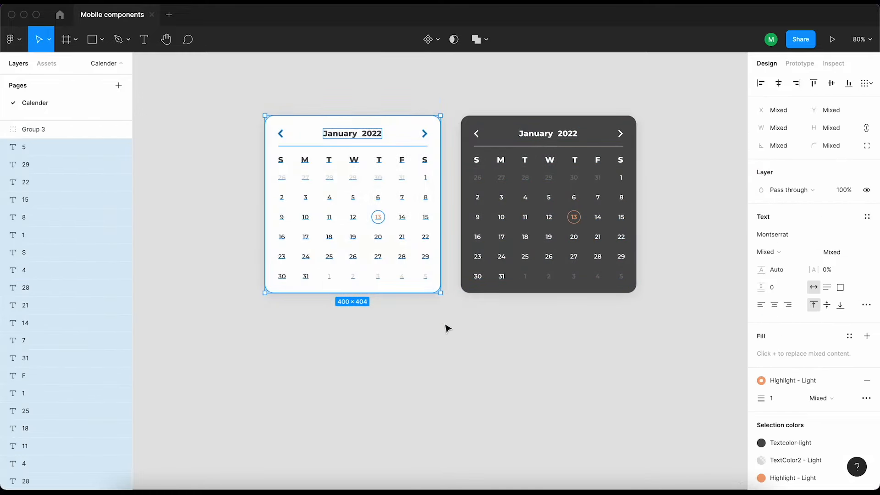
{"action": "left_click", "coordinate": [385, 304]}
Add the text label "Light mode" above the light calendar card.
{"action": "scroll", "coordinate": [275, 232], "scroll_direction": "up", "scroll_amount": 3}
{"action": "key", "text": "t"}
{"action": "left_click", "coordinate": [298, 176]}
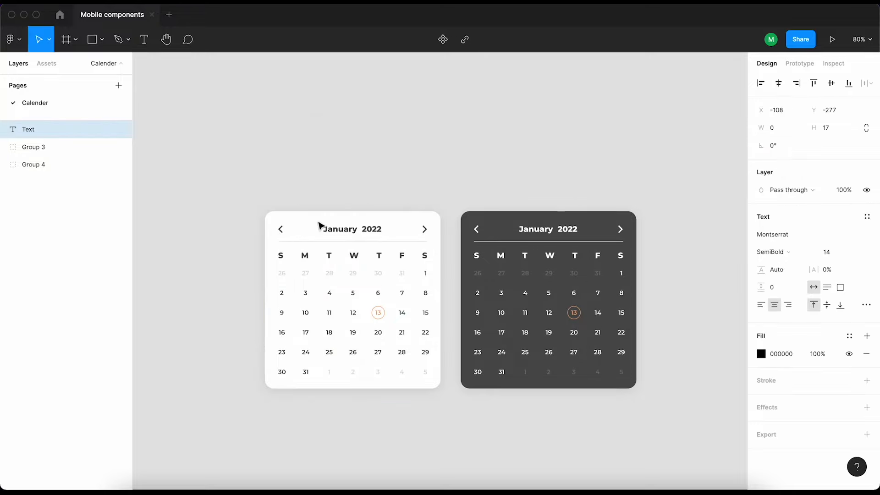
{"action": "key", "text": "Escape"}
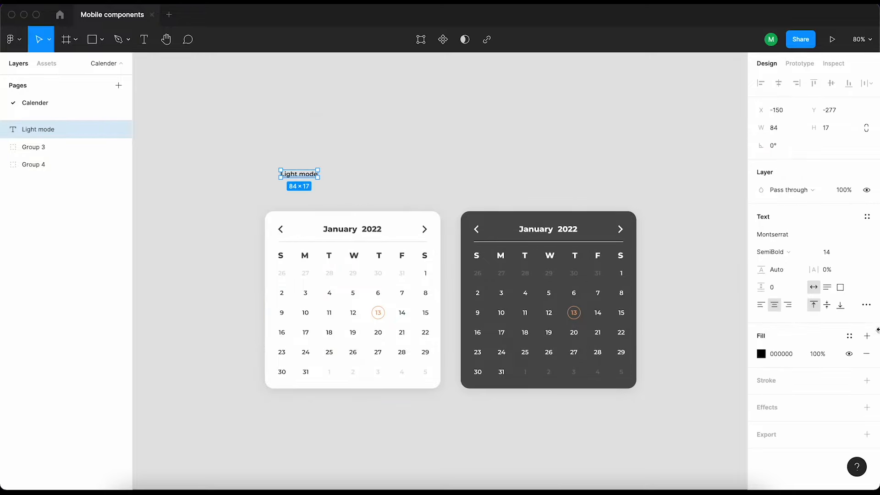
Set the "Light mode" label to ExtraBold at size 24.
{"action": "left_click", "coordinate": [853, 252]}
{"action": "left_click", "coordinate": [847, 305]}
{"action": "left_click", "coordinate": [772, 252]}
{"action": "left_click", "coordinate": [825, 290]}
Move the "Light mode" label closer to the light card and center it horizontally with the card.
{"action": "left_click_drag", "start_coordinate": [308, 179], "coordinate": [349, 192]}
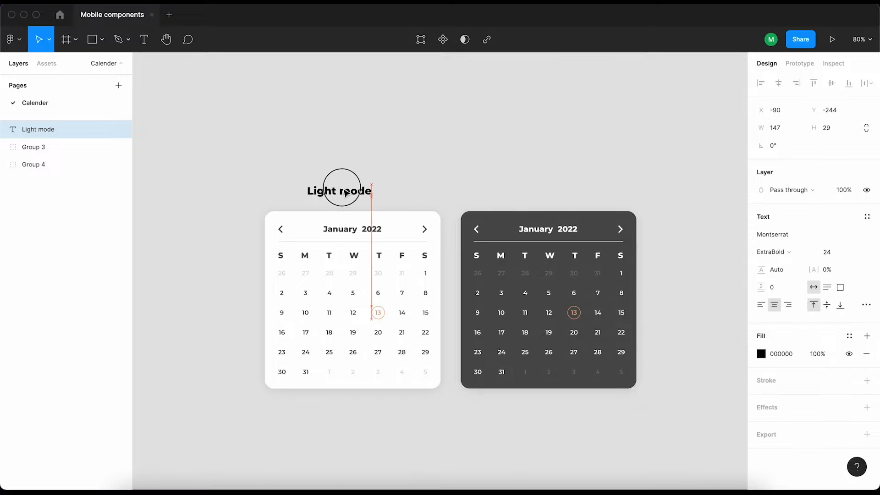
{"action": "left_click", "coordinate": [376, 221], "text": "shift"}
{"action": "left_click", "coordinate": [778, 83]}
{"action": "left_click", "coordinate": [486, 147]}
Duplicate the "Light mode" label, place the copy above the dark card and change its text to "Dark mode".
{"action": "left_click", "coordinate": [370, 191]}
{"action": "key", "text": "super+d"}
{"action": "left_click_drag", "start_coordinate": [380, 191], "coordinate": [556, 202]}
{"action": "key", "text": "Return"}
{"action": "type", "text": "Dar"}
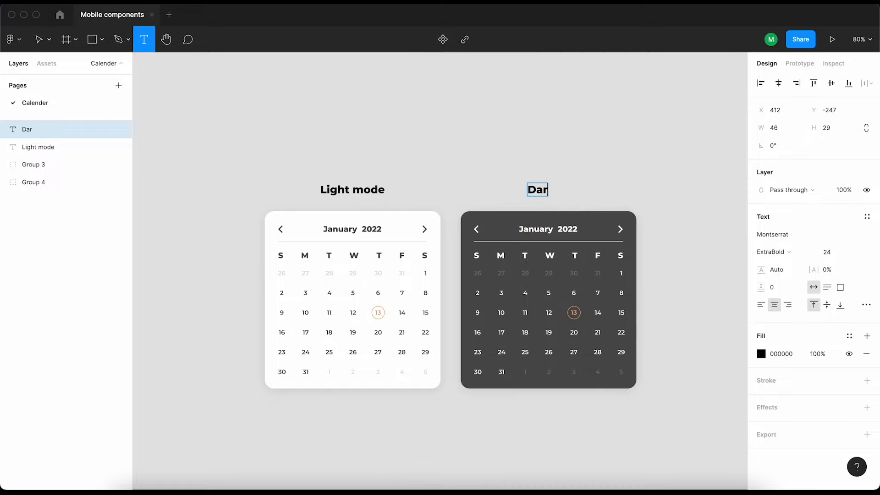
{"action": "type", "text": "k mode"}
{"action": "left_click", "coordinate": [586, 145]}
{"action": "left_click", "coordinate": [586, 146]}
Center the "Dark mode" label horizontally with the dark card.
{"action": "left_click", "coordinate": [562, 191]}
{"action": "left_click", "coordinate": [566, 221], "text": "shift"}
{"action": "left_click", "coordinate": [635, 151]}
Examine the finished light and dark calendar cards up close and side by side.
{"action": "left_click", "coordinate": [373, 255]}
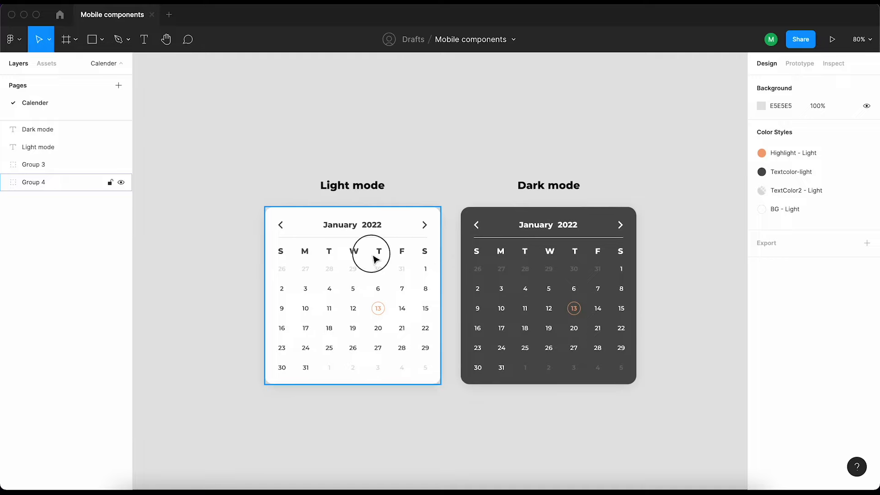
{"action": "key", "text": "shift+2"}
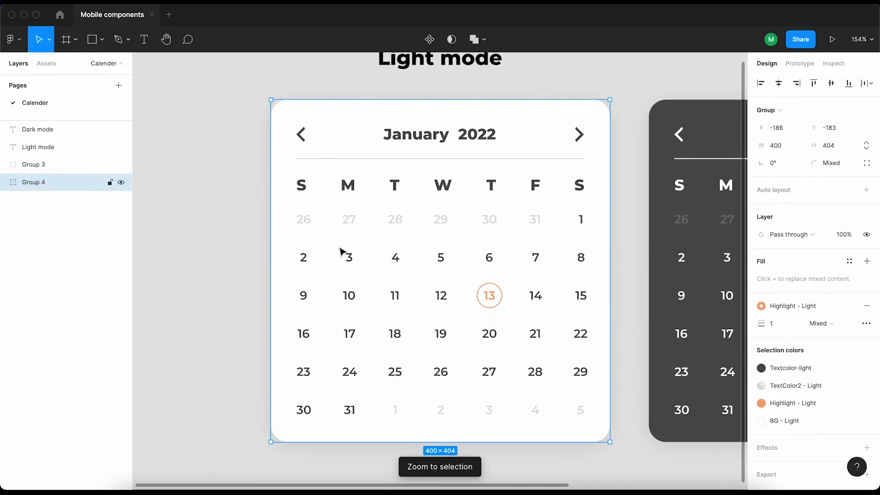
{"action": "scroll", "coordinate": [341, 251], "scroll_direction": "left", "scroll_amount": 2}
{"action": "scroll", "coordinate": [340, 251], "scroll_direction": "right", "scroll_amount": 10}
{"action": "scroll", "coordinate": [340, 252], "scroll_direction": "down", "scroll_amount": 2}
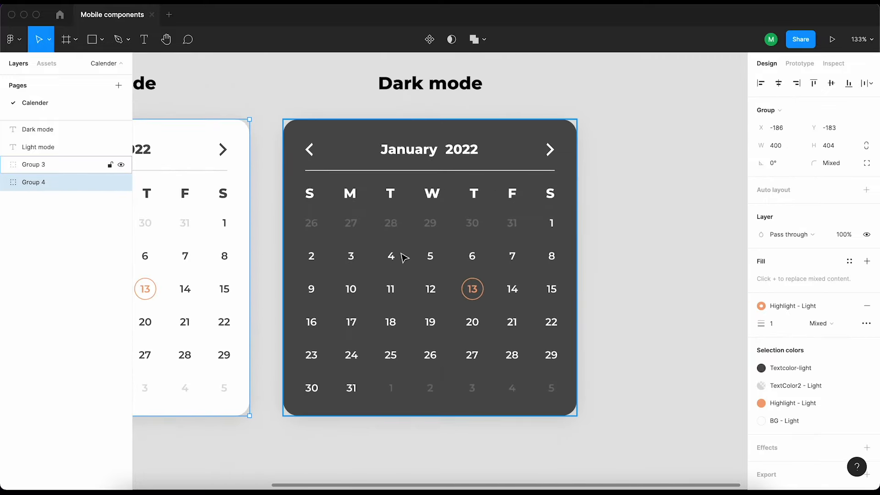
{"action": "scroll", "coordinate": [403, 256], "scroll_direction": "left", "scroll_amount": 8}
{"action": "scroll", "coordinate": [402, 253], "scroll_direction": "down", "scroll_amount": 3}
{"action": "scroll", "coordinate": [398, 239], "scroll_direction": "right", "scroll_amount": 2}
{"action": "left_click", "coordinate": [475, 112]}
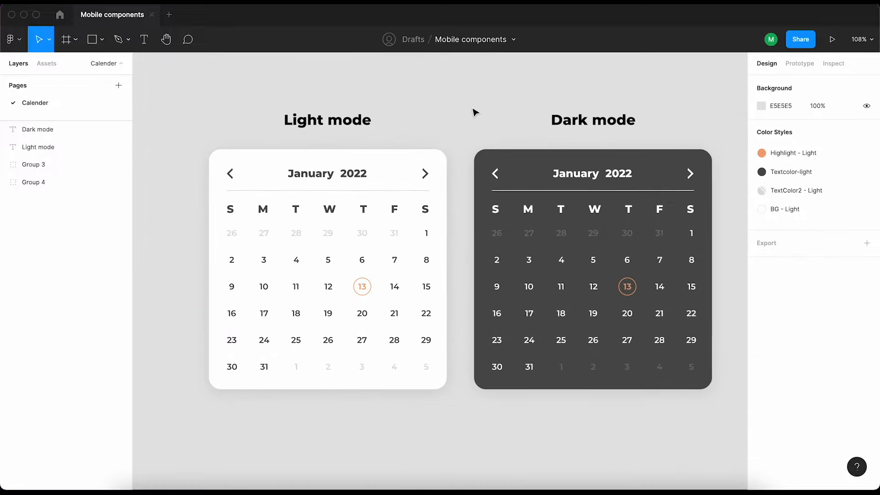